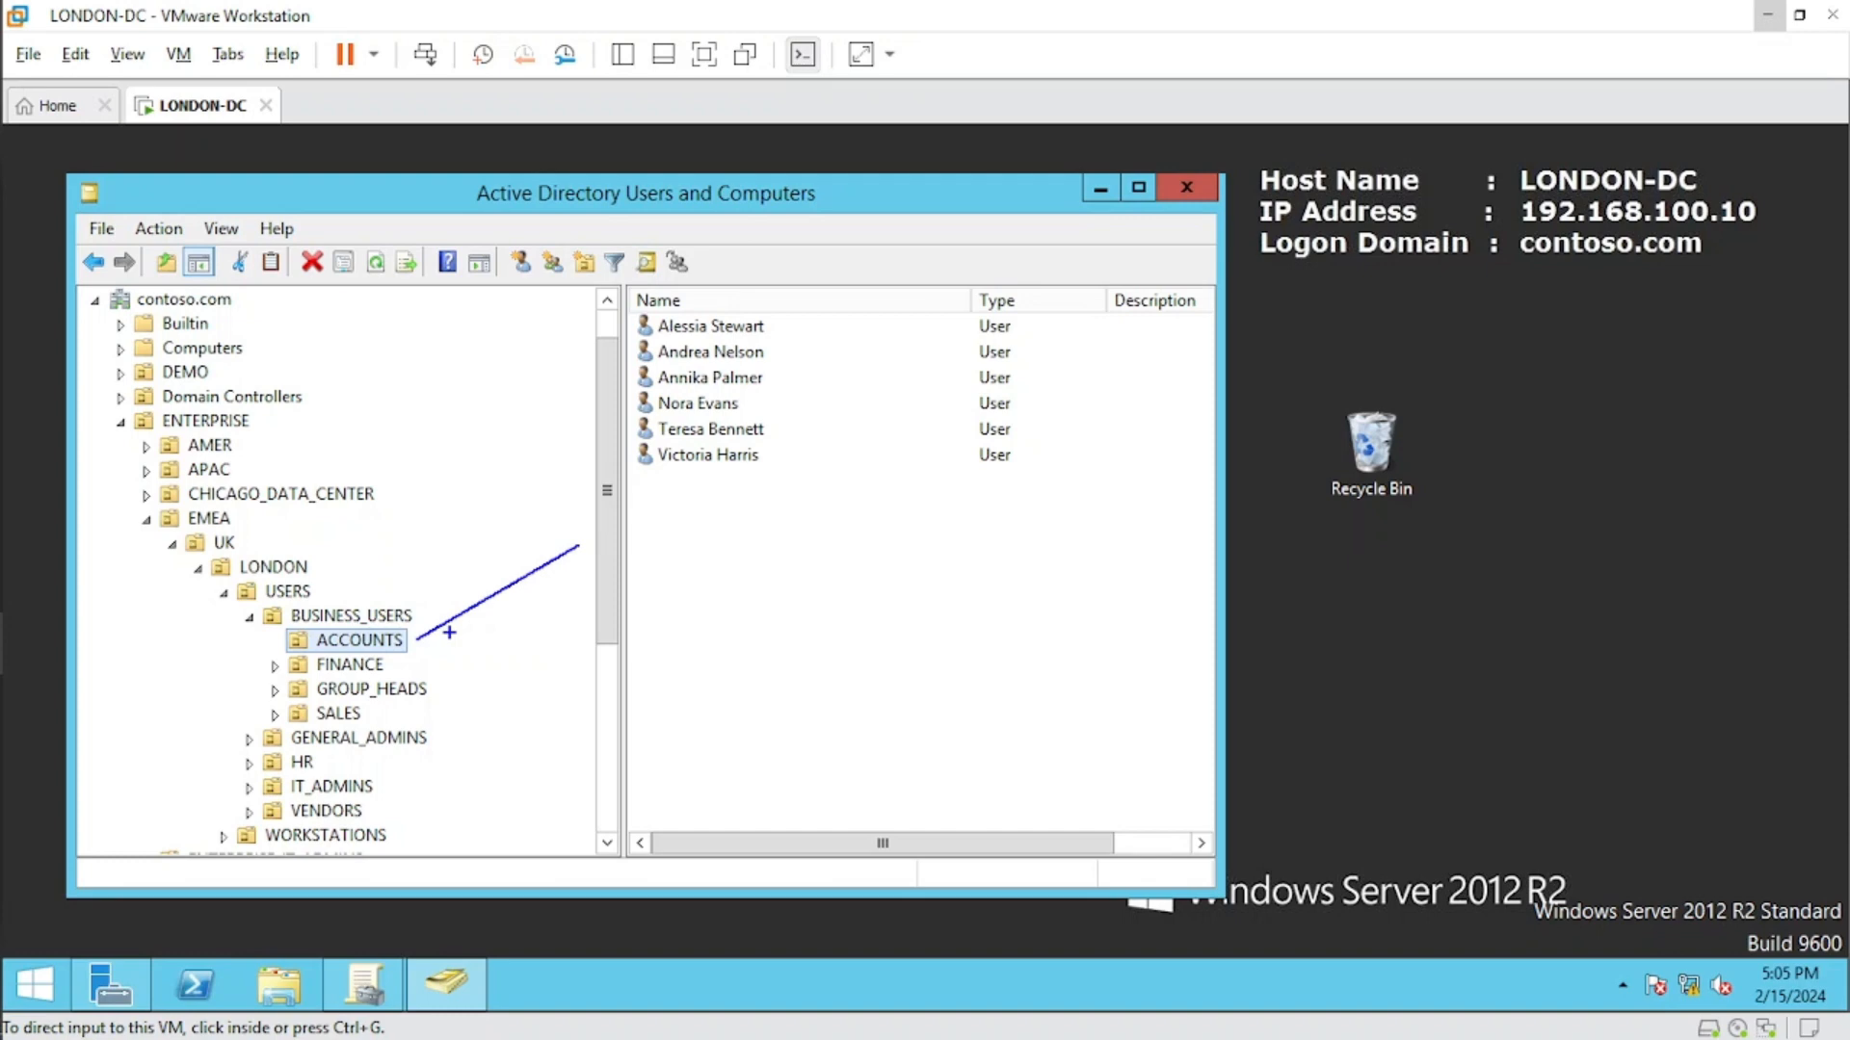
key("Escape")
left_click_drag(243, 522, 359, 480)
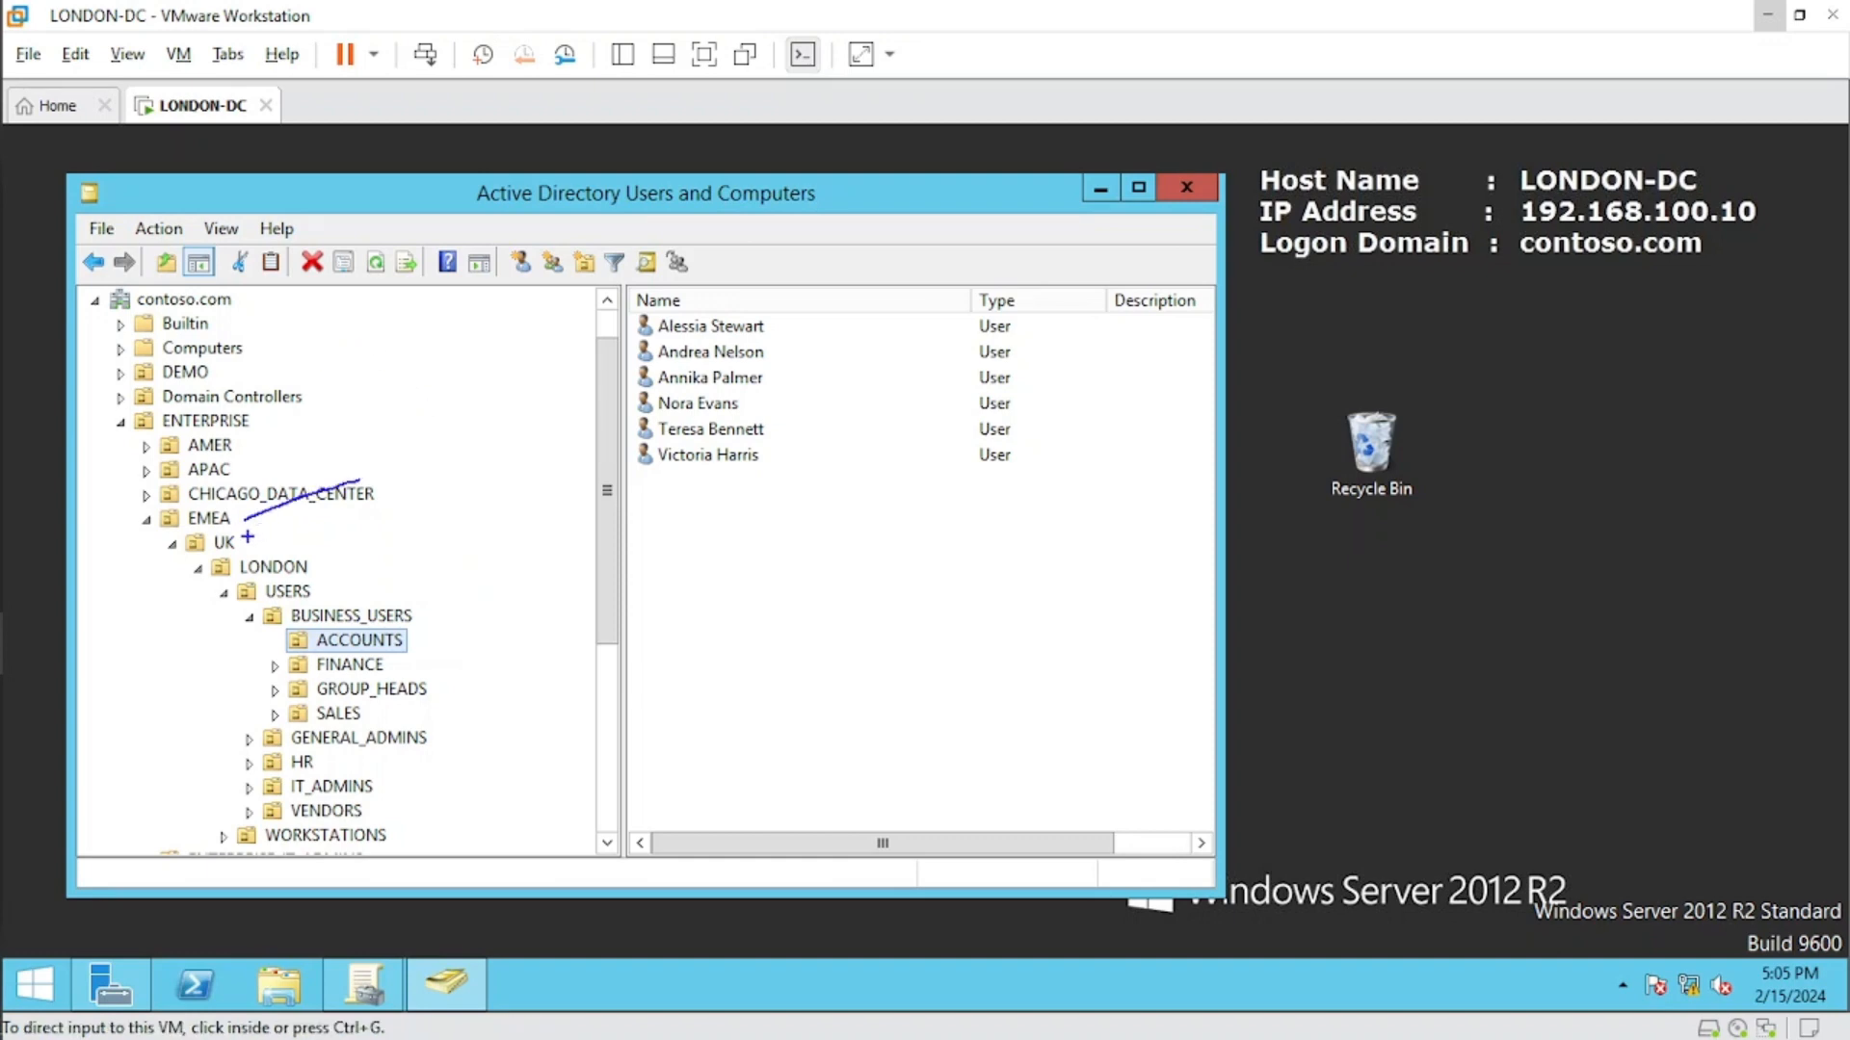
left_click_drag(248, 535, 341, 502)
left_click_drag(316, 569, 472, 544)
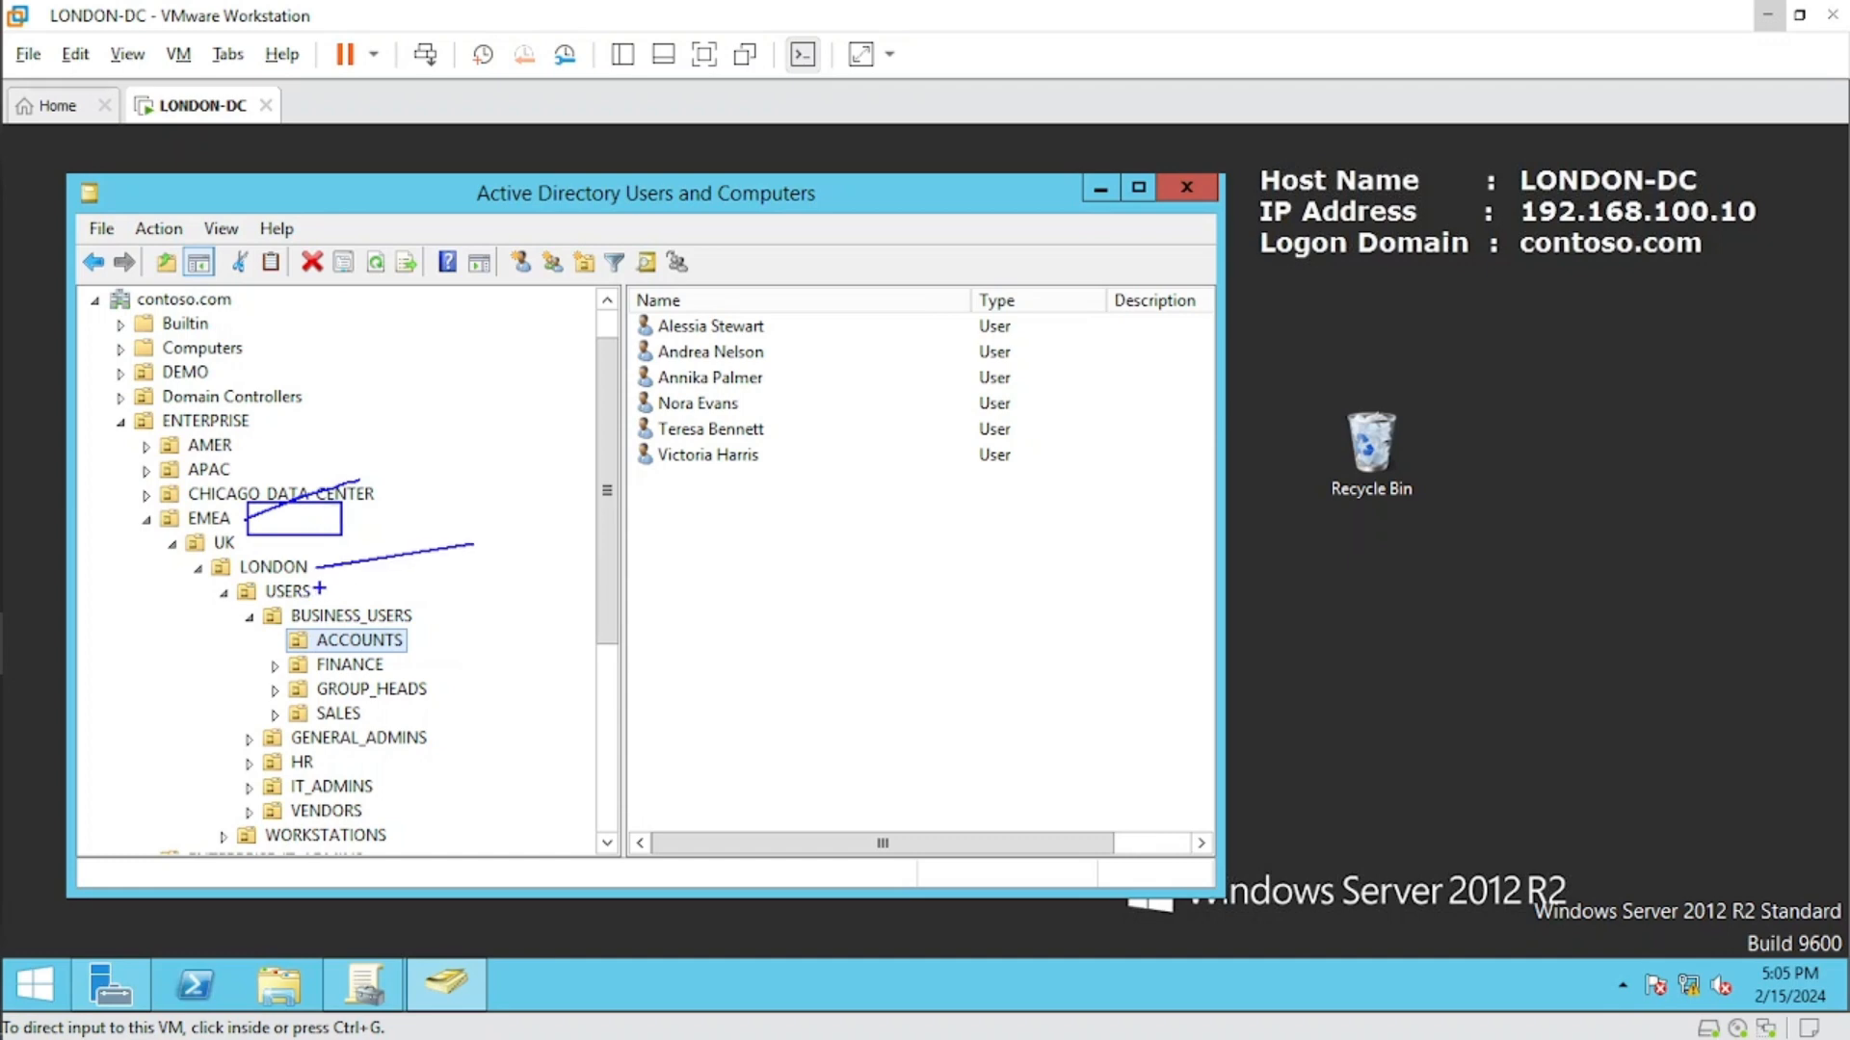
left_click_drag(319, 589, 528, 581)
left_click_drag(286, 631, 431, 652)
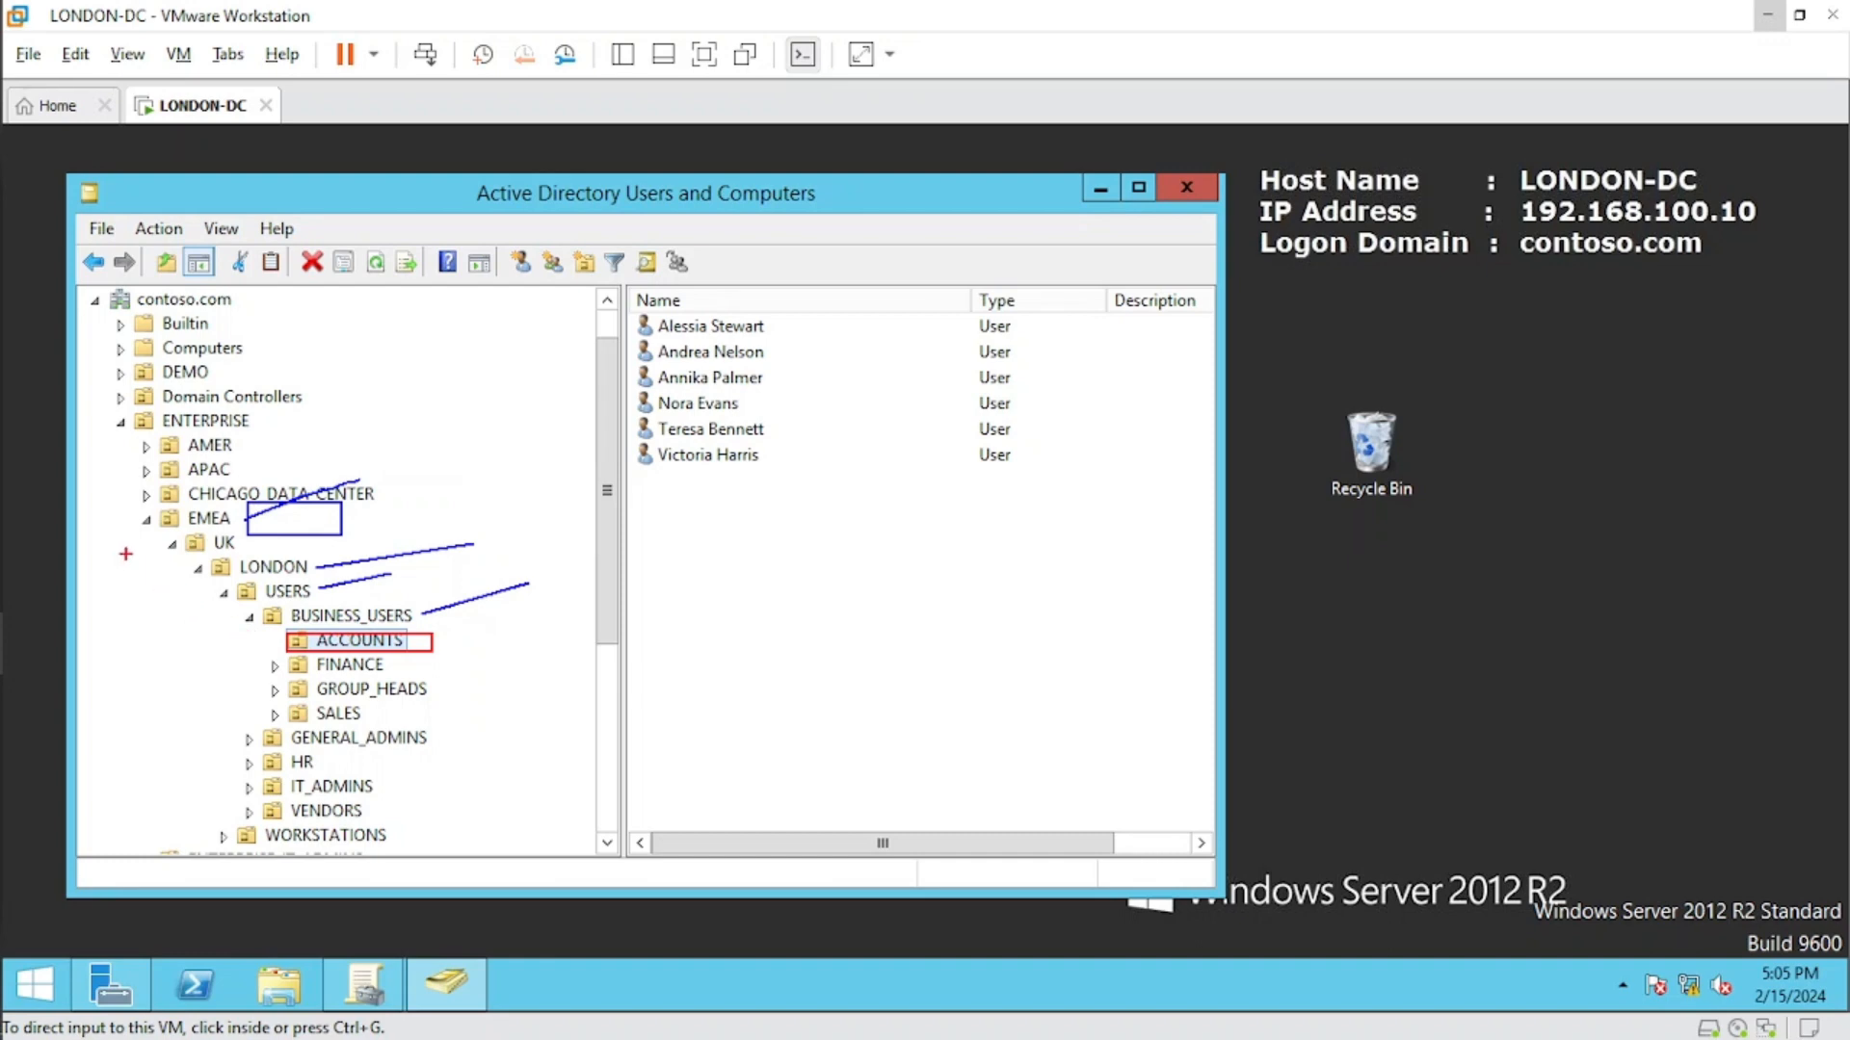
mouse_move(117, 530)
left_mouse_down()
mouse_move(274, 663)
mouse_move(226, 665)
left_mouse_up()
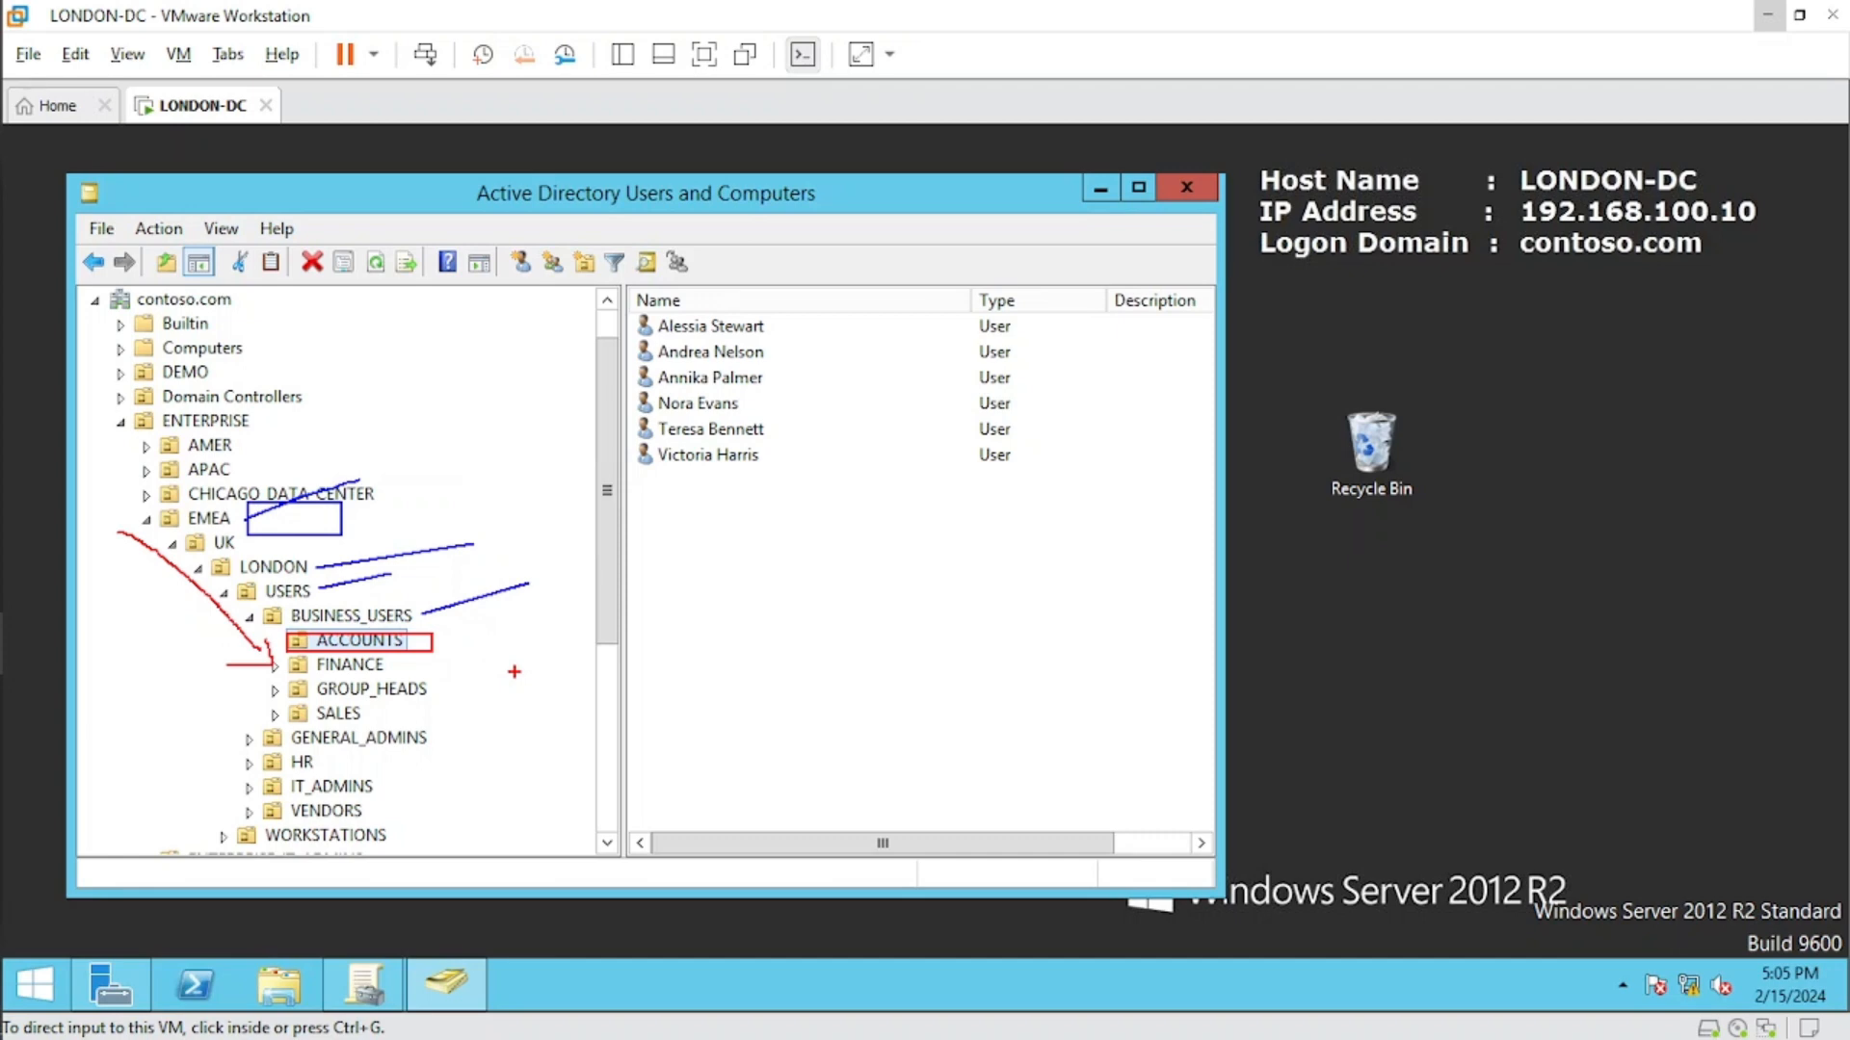
key("Escape")
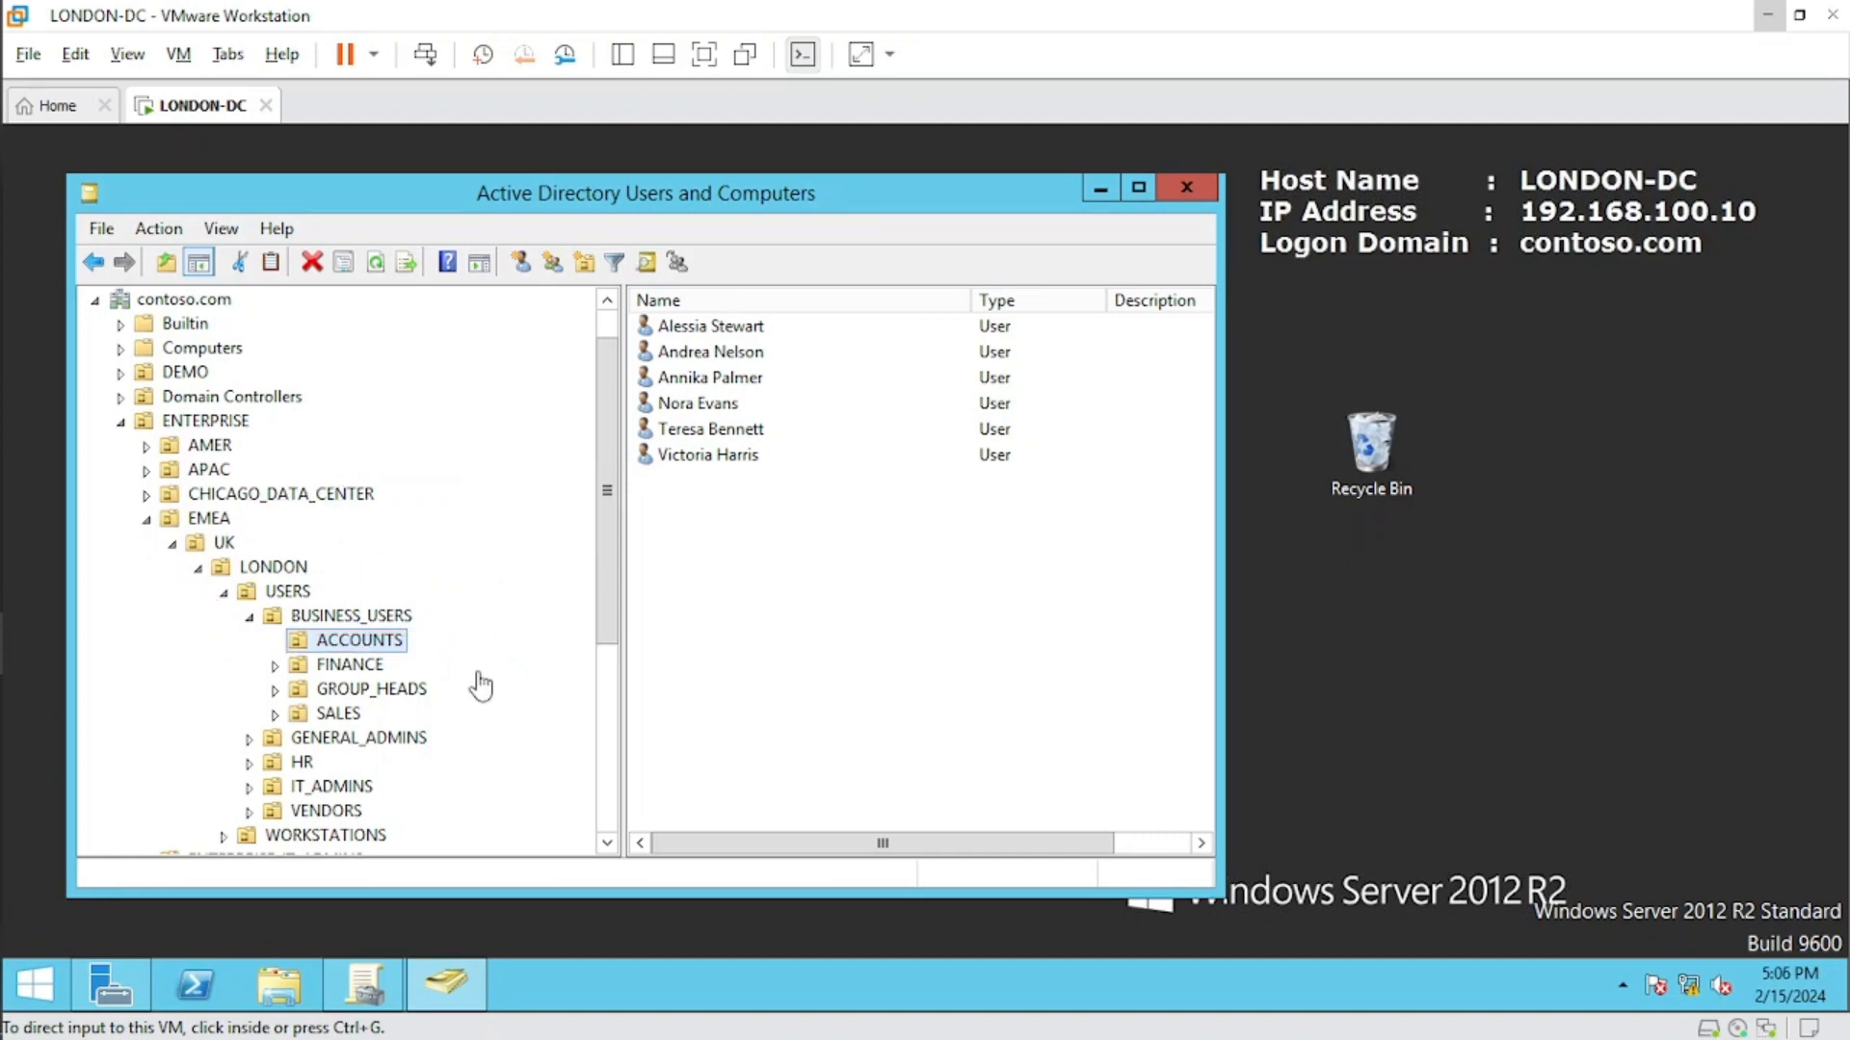
Switch from Active Directory Users and Computers to Group Policy Management and review the policies linked along the path to the ACCOUNTS OU.
left_click(1099, 206)
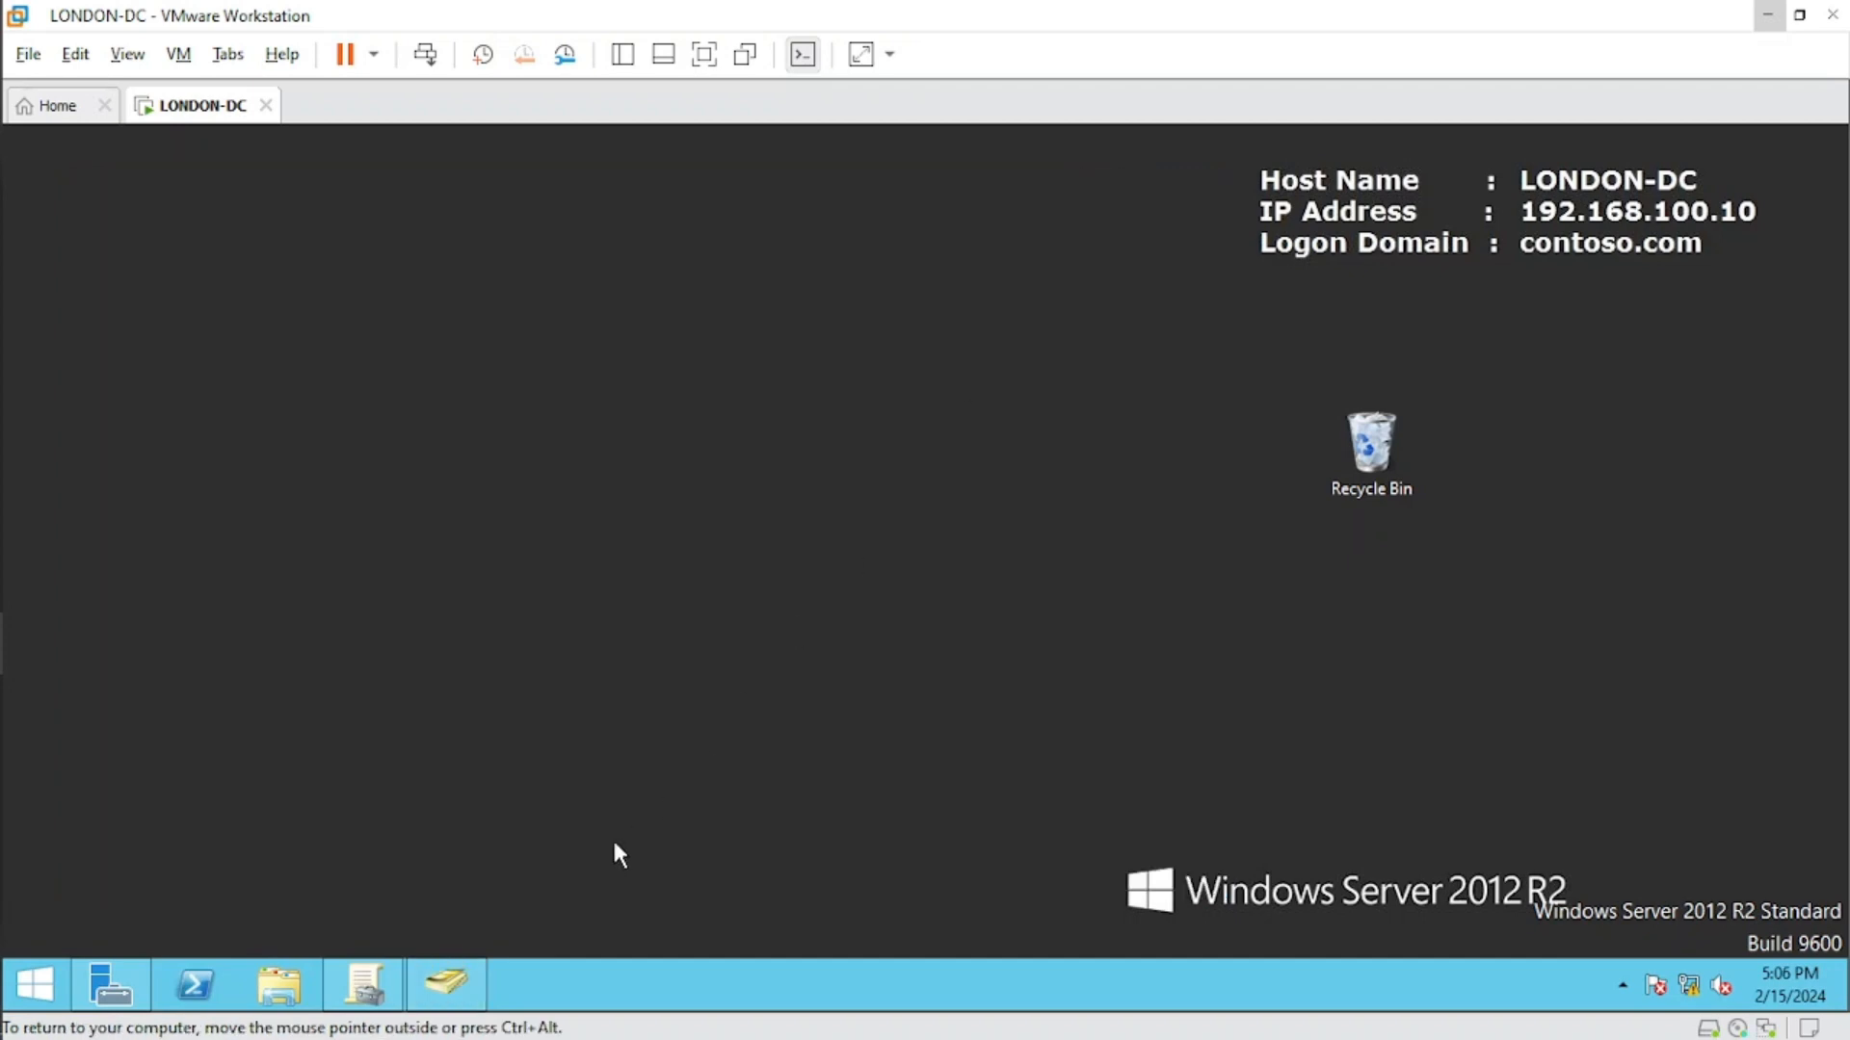
left_click(364, 983)
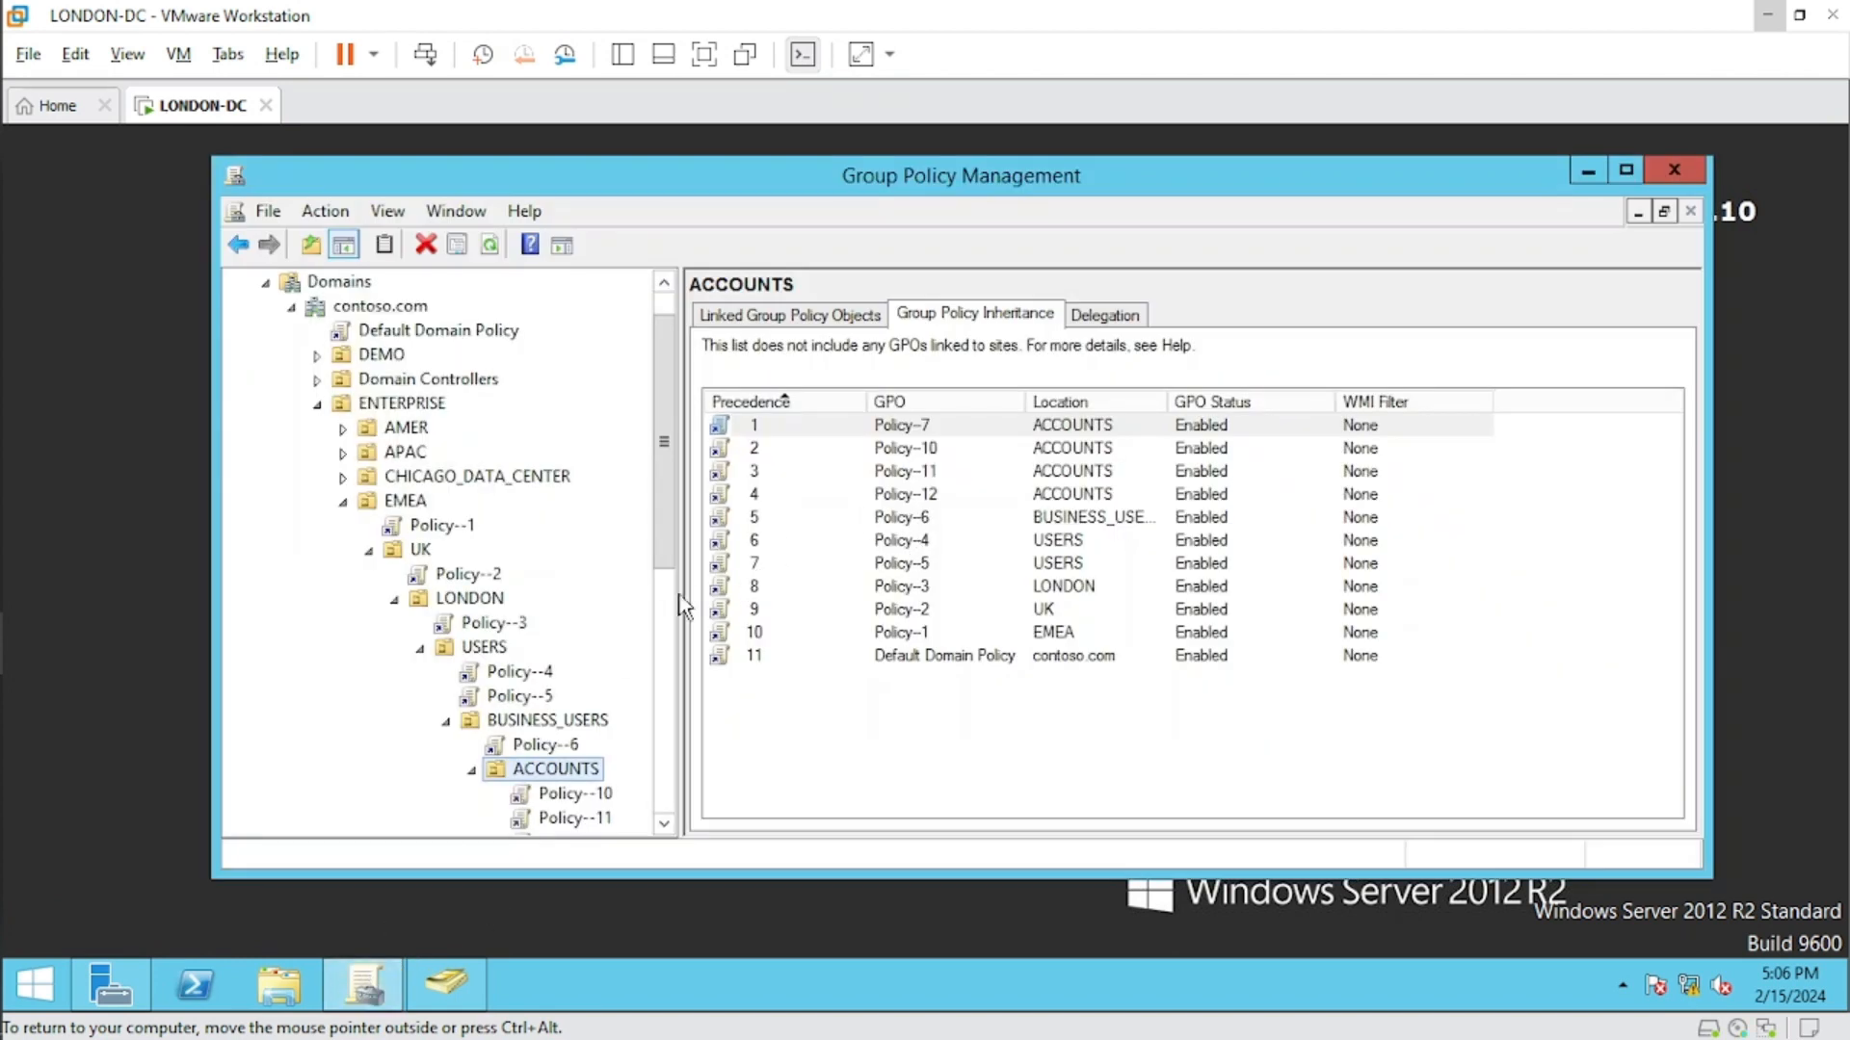
scroll(665, 568, "down", 1)
scroll(664, 587, "down", 1)
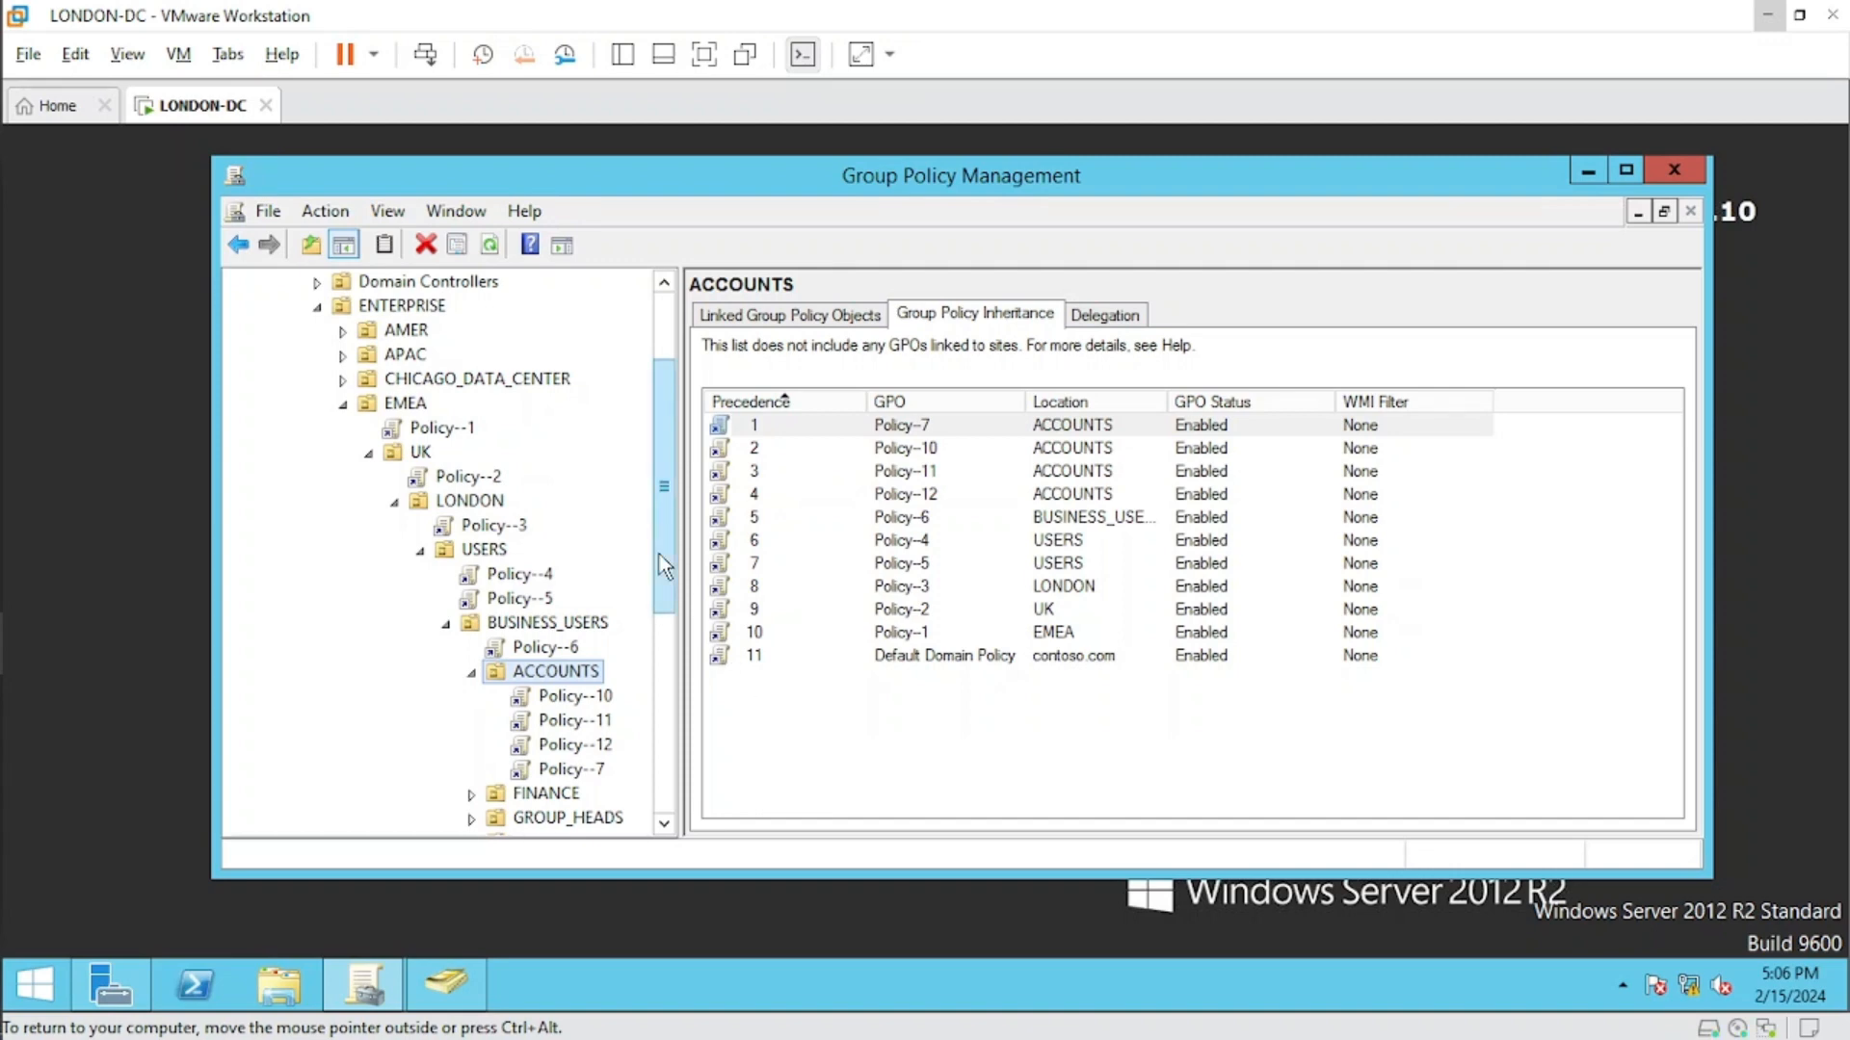
left_click_drag(665, 566, 672, 441)
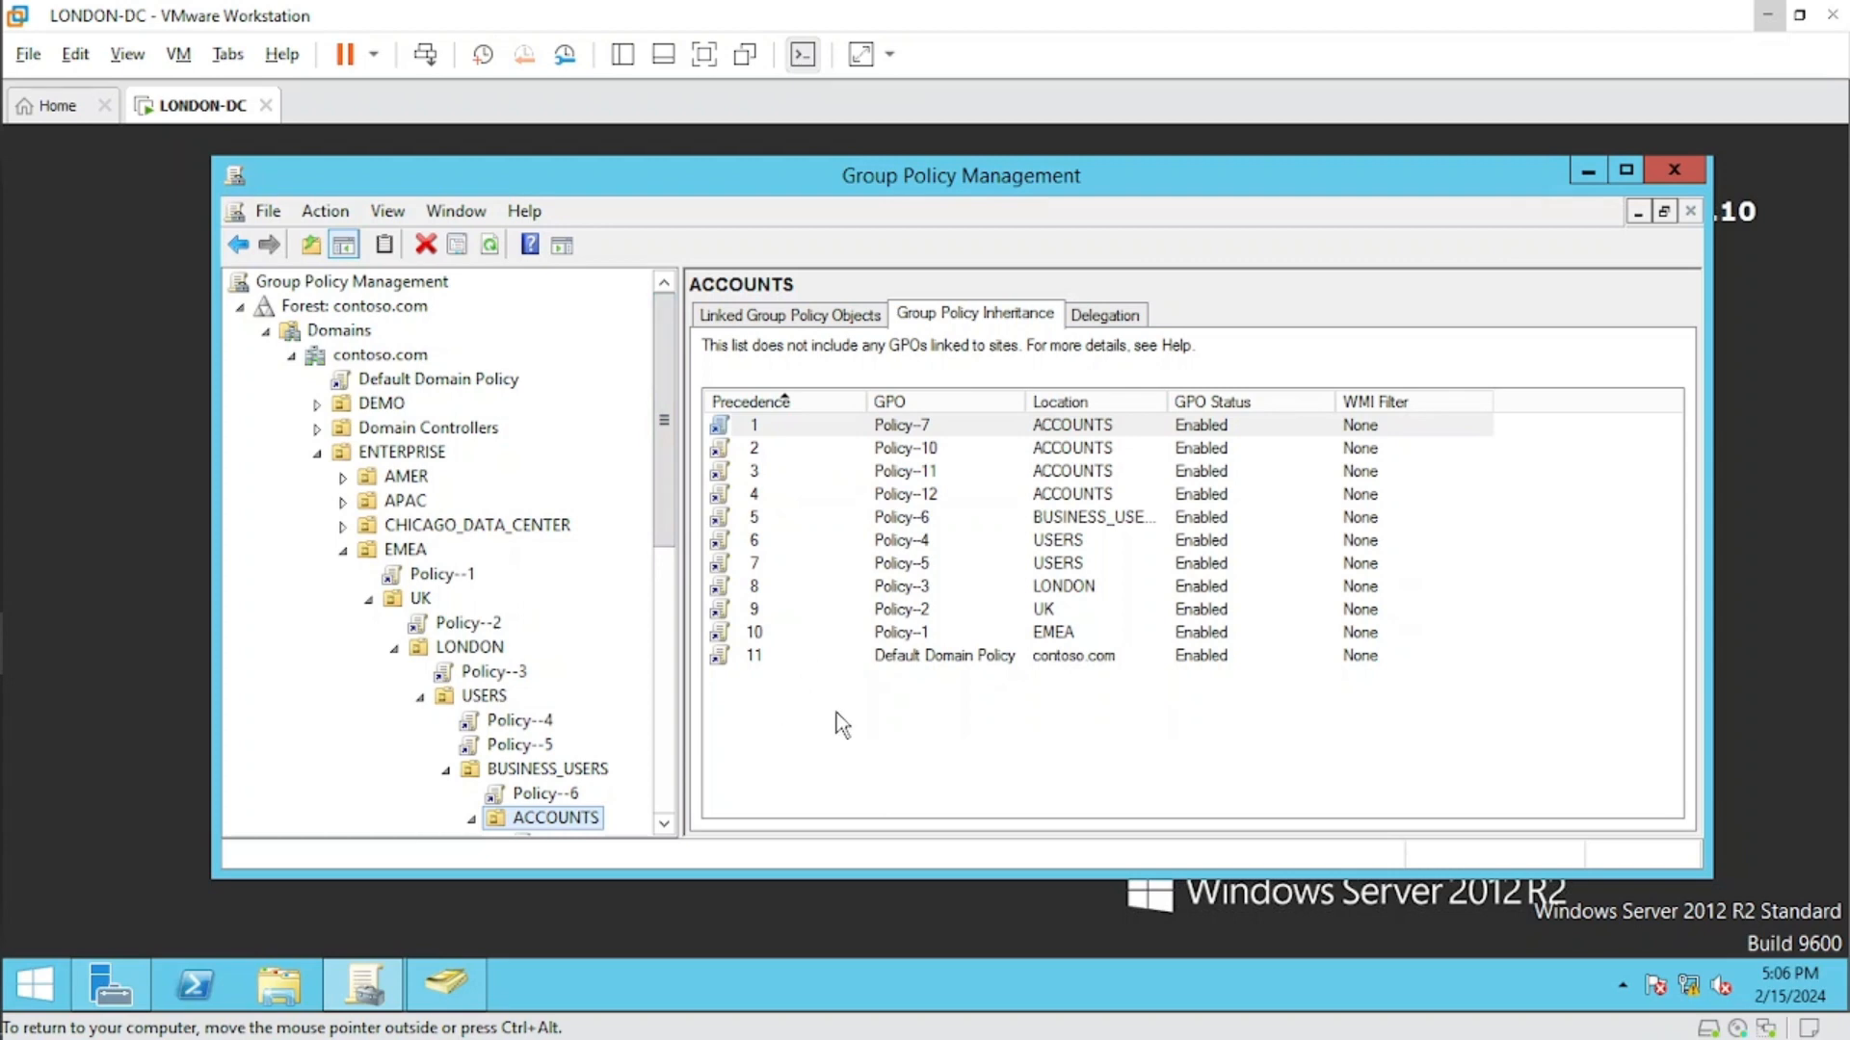
key("ctrl+alt")
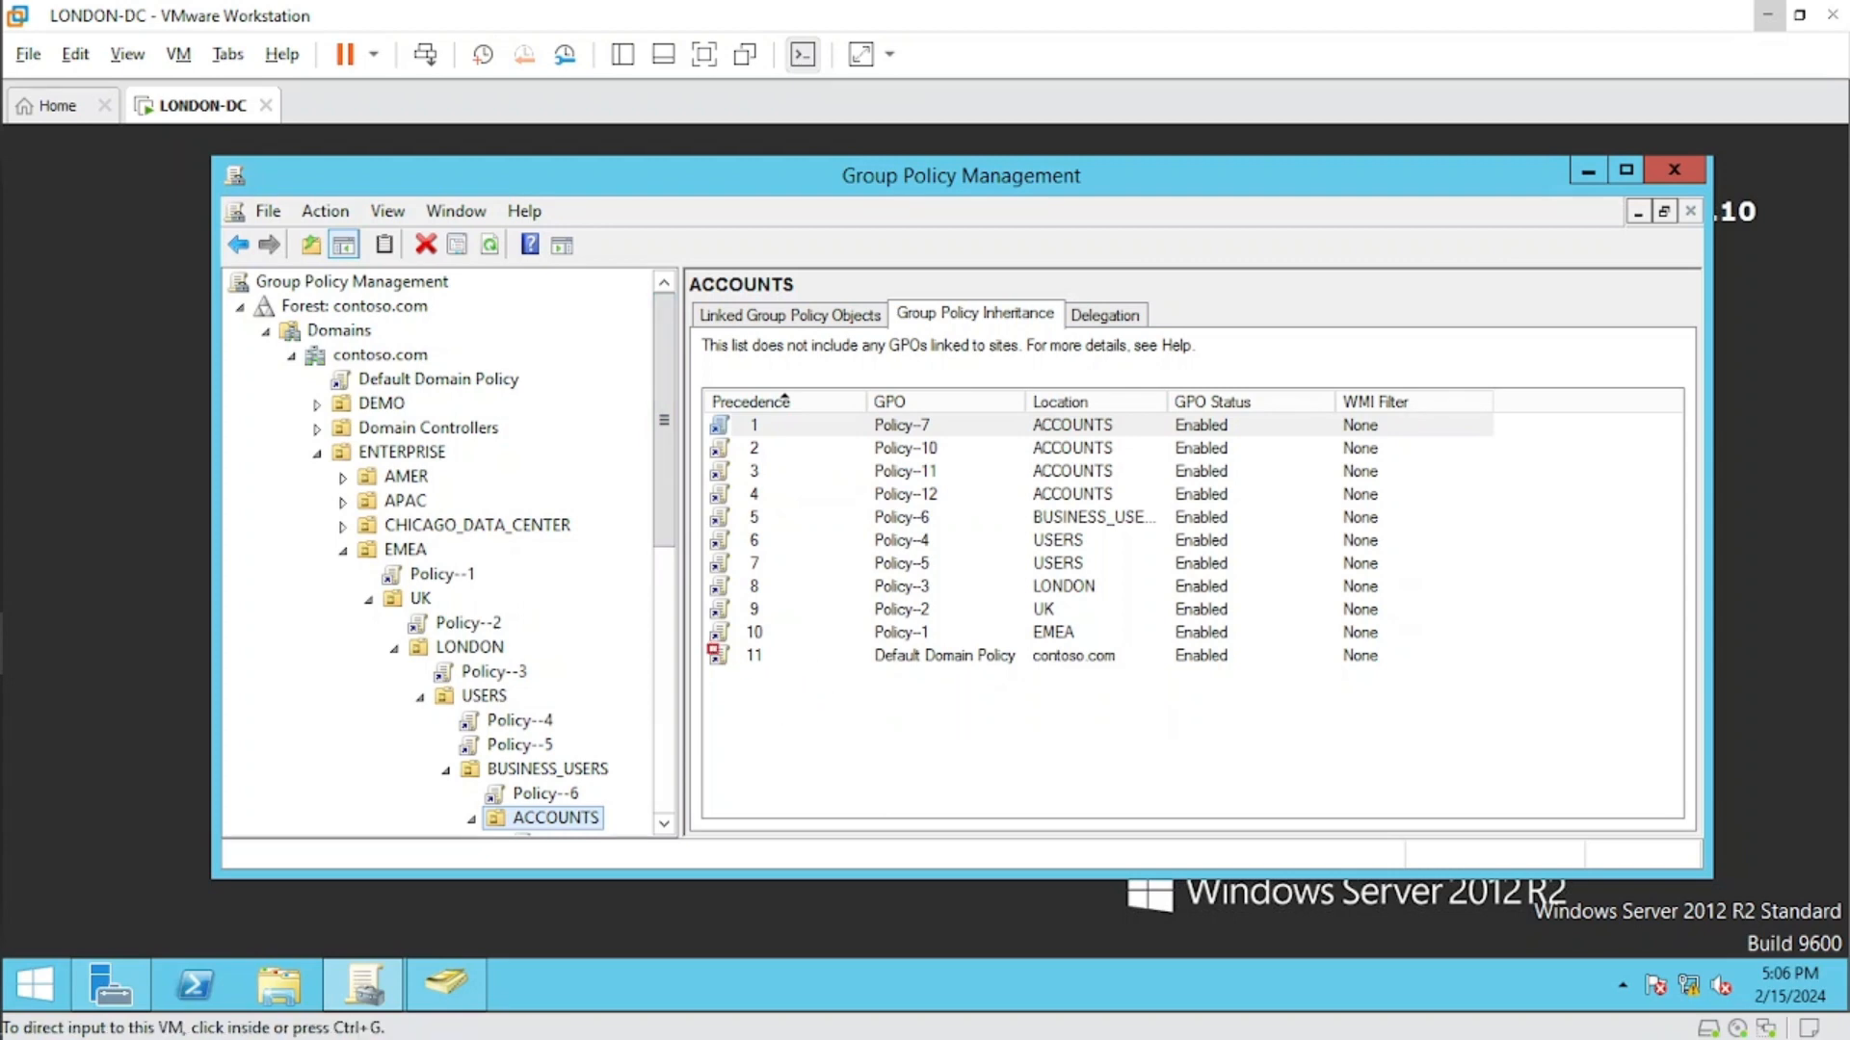
mouse_move(713, 650)
left_mouse_down()
mouse_move(1067, 690)
mouse_move(1409, 674)
left_mouse_up()
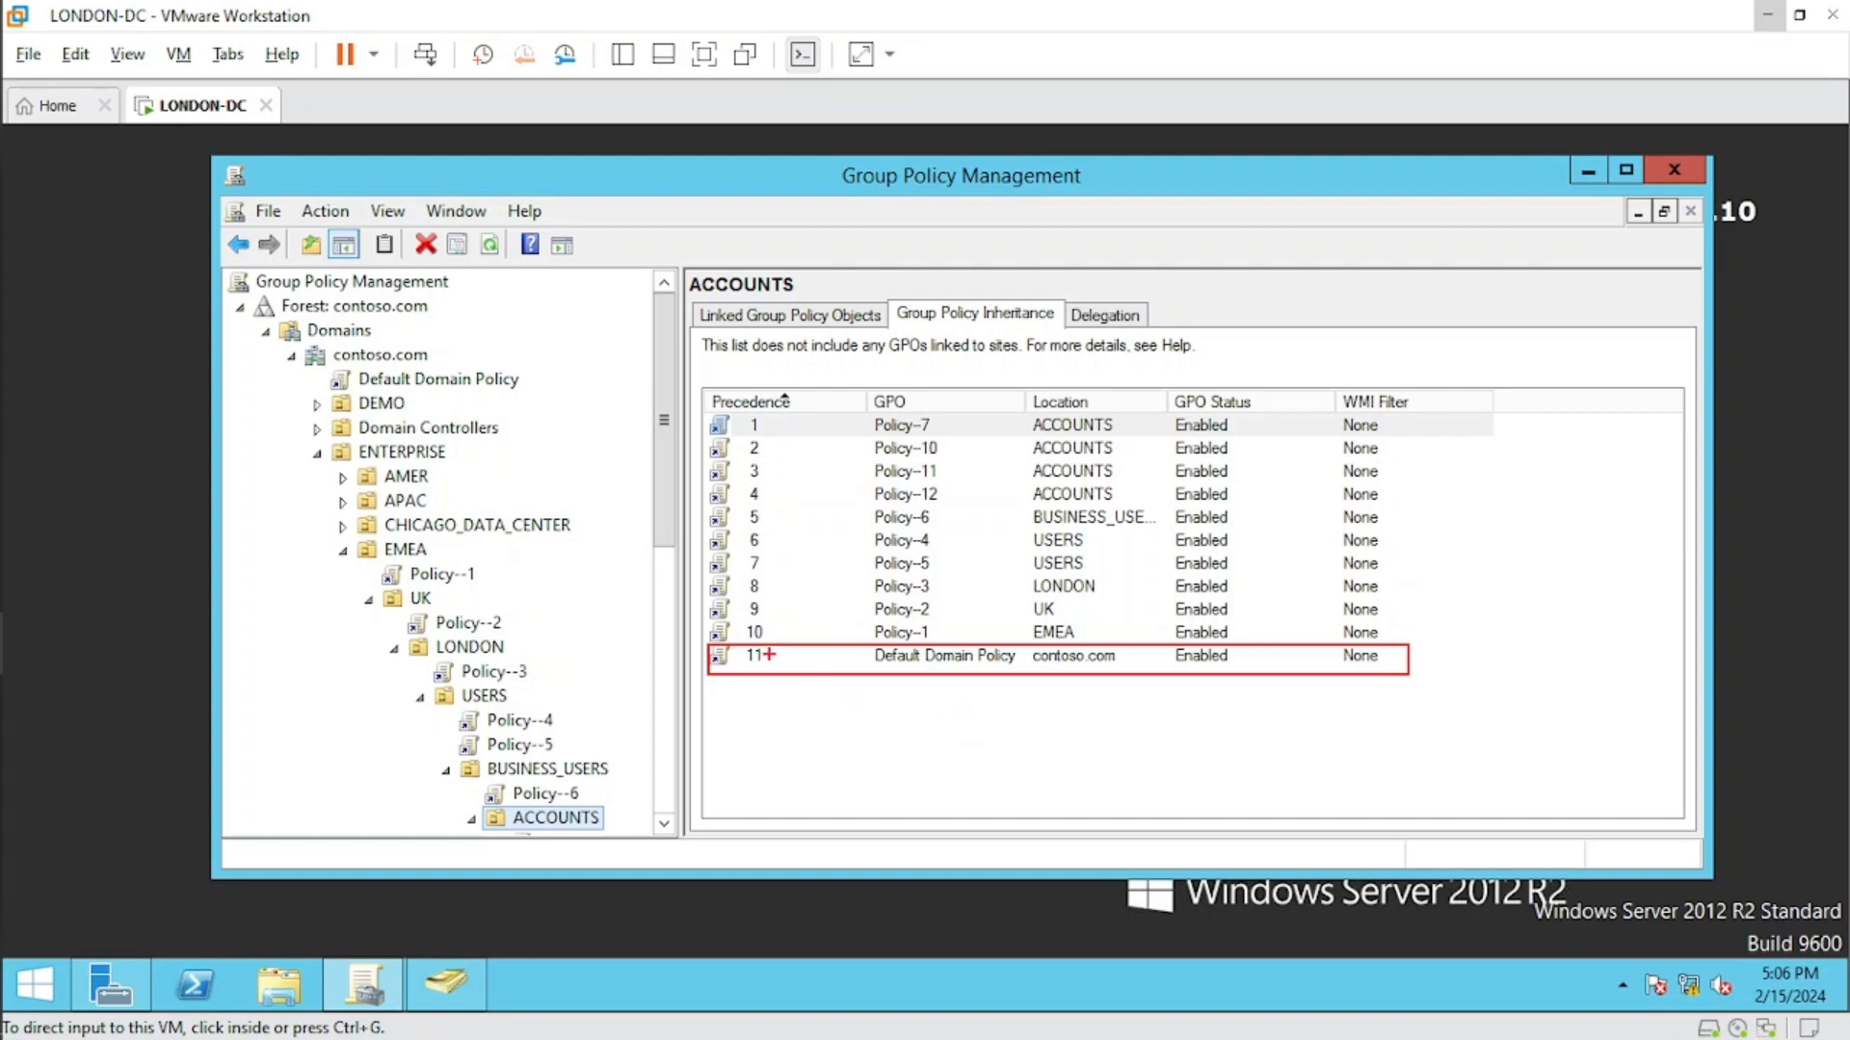
mouse_move(759, 648)
left_mouse_down()
mouse_move(753, 682)
mouse_move(778, 656)
left_mouse_up()
key("Escape")
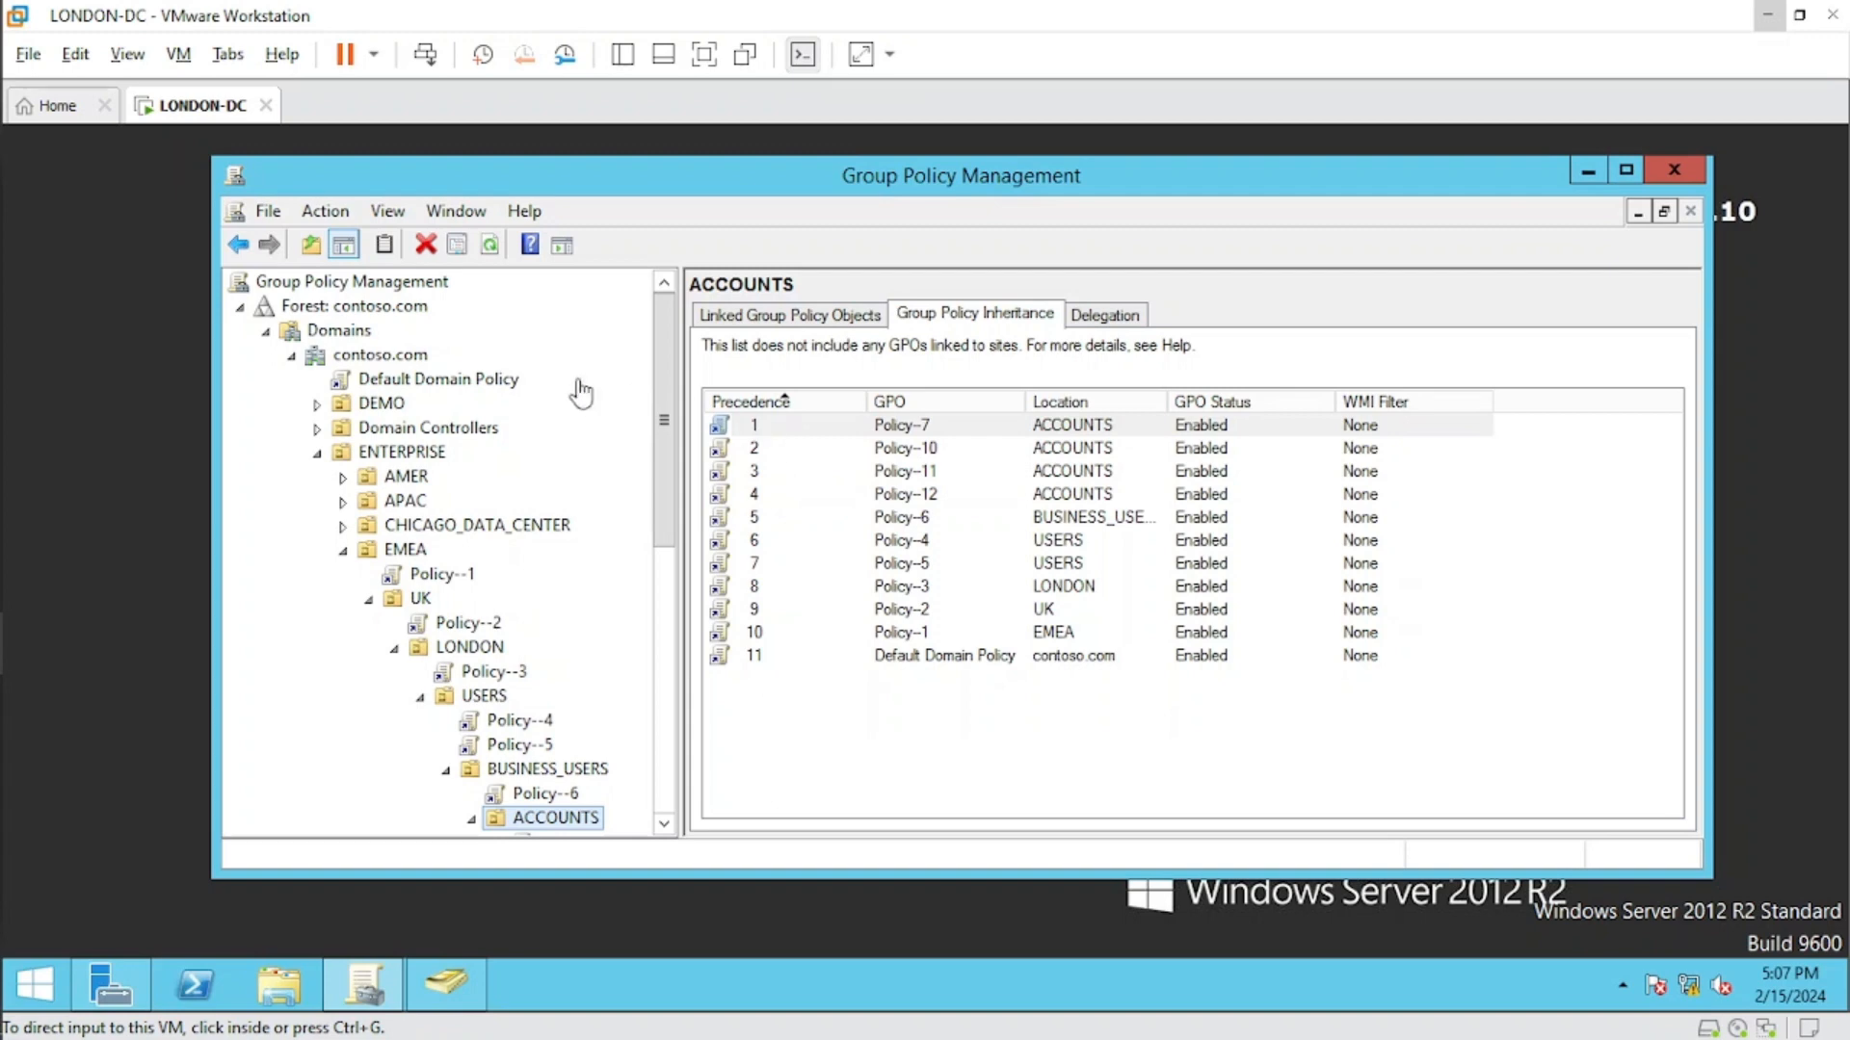
Set the Default Domain Policy link under contoso.com to Enforced and refresh the ACCOUNTS OU's inheritance list.
right_click(436, 380)
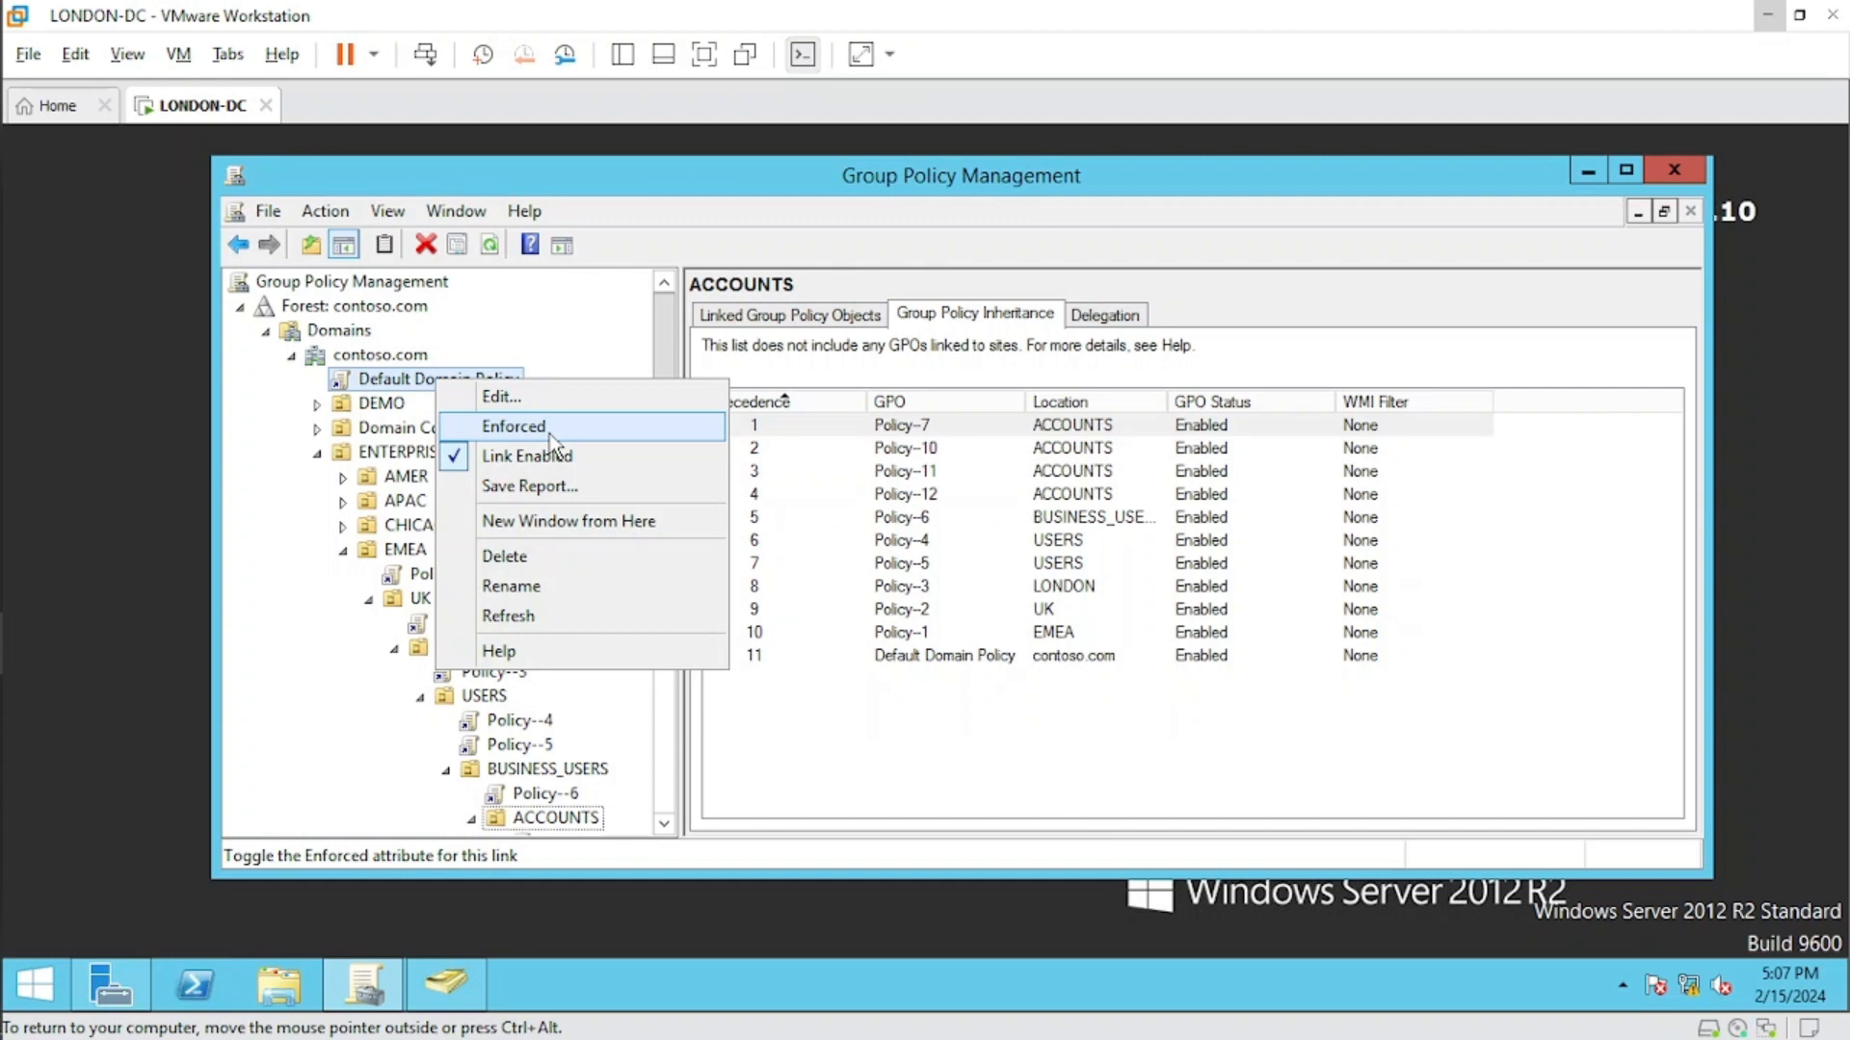
left_click(552, 443)
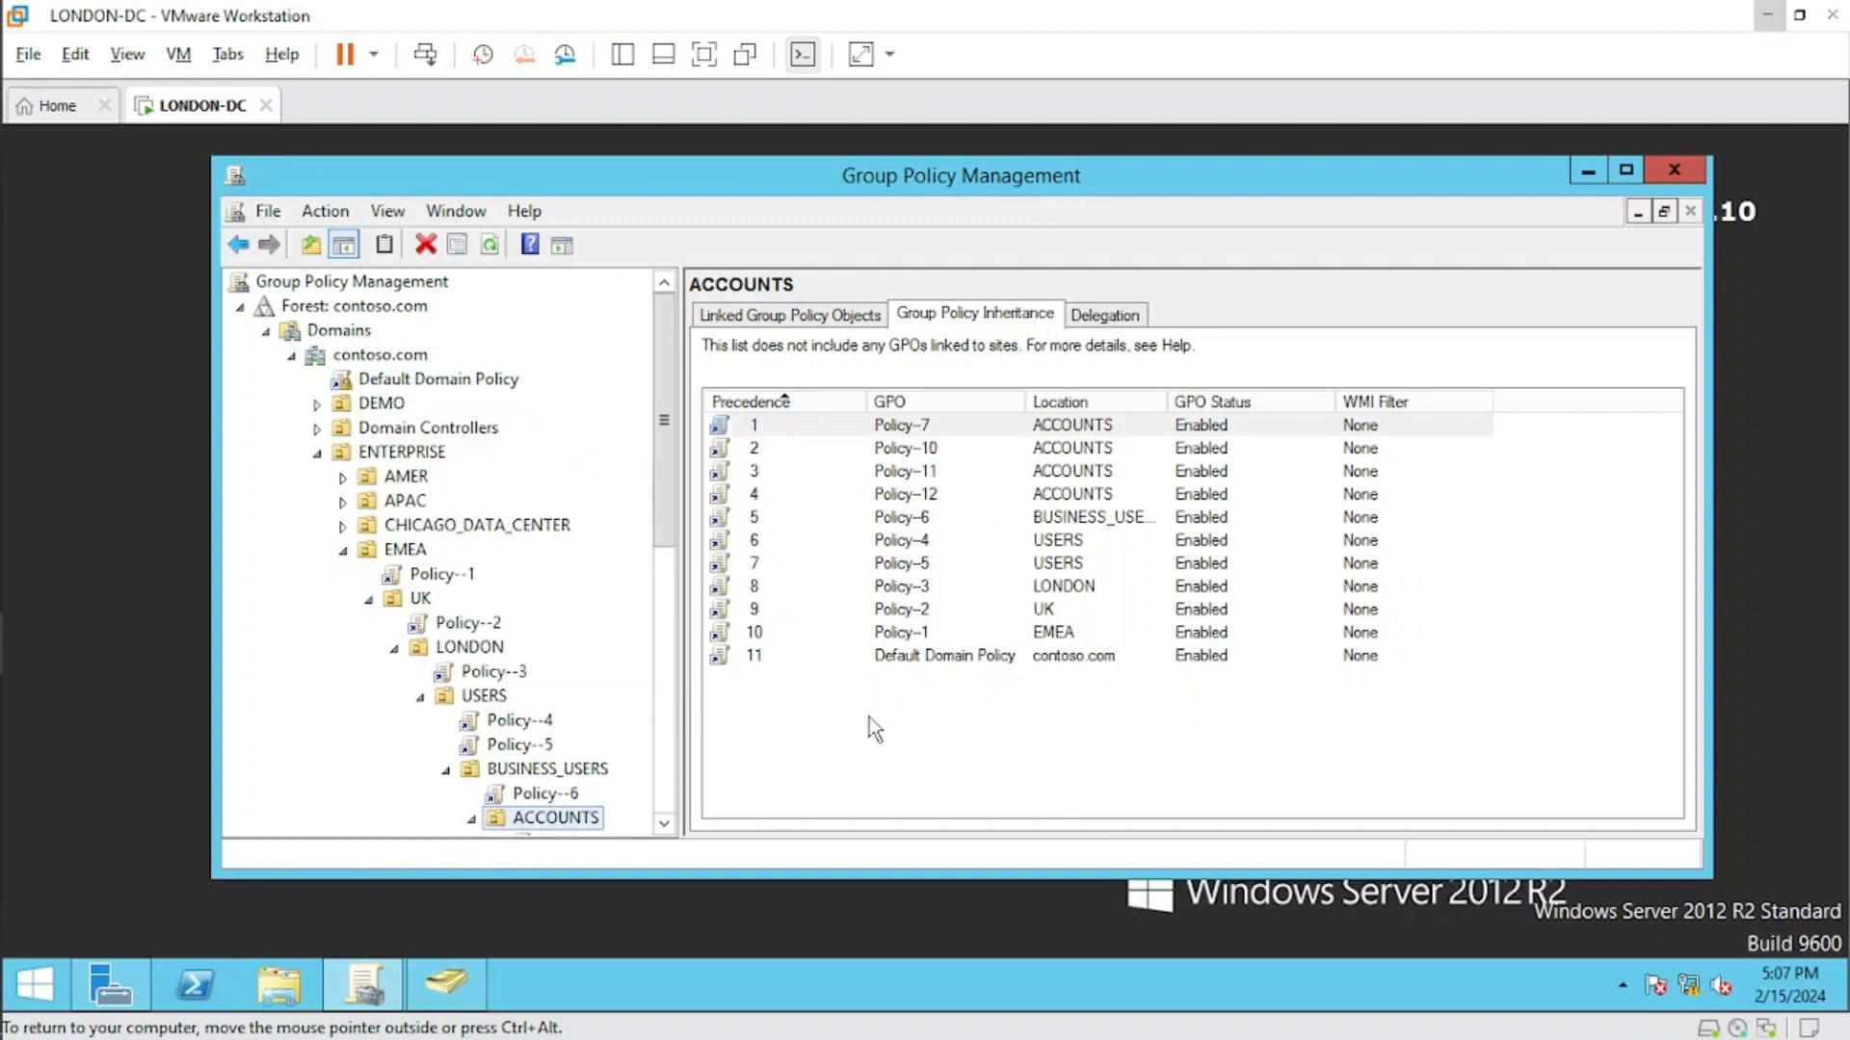
left_click(817, 720)
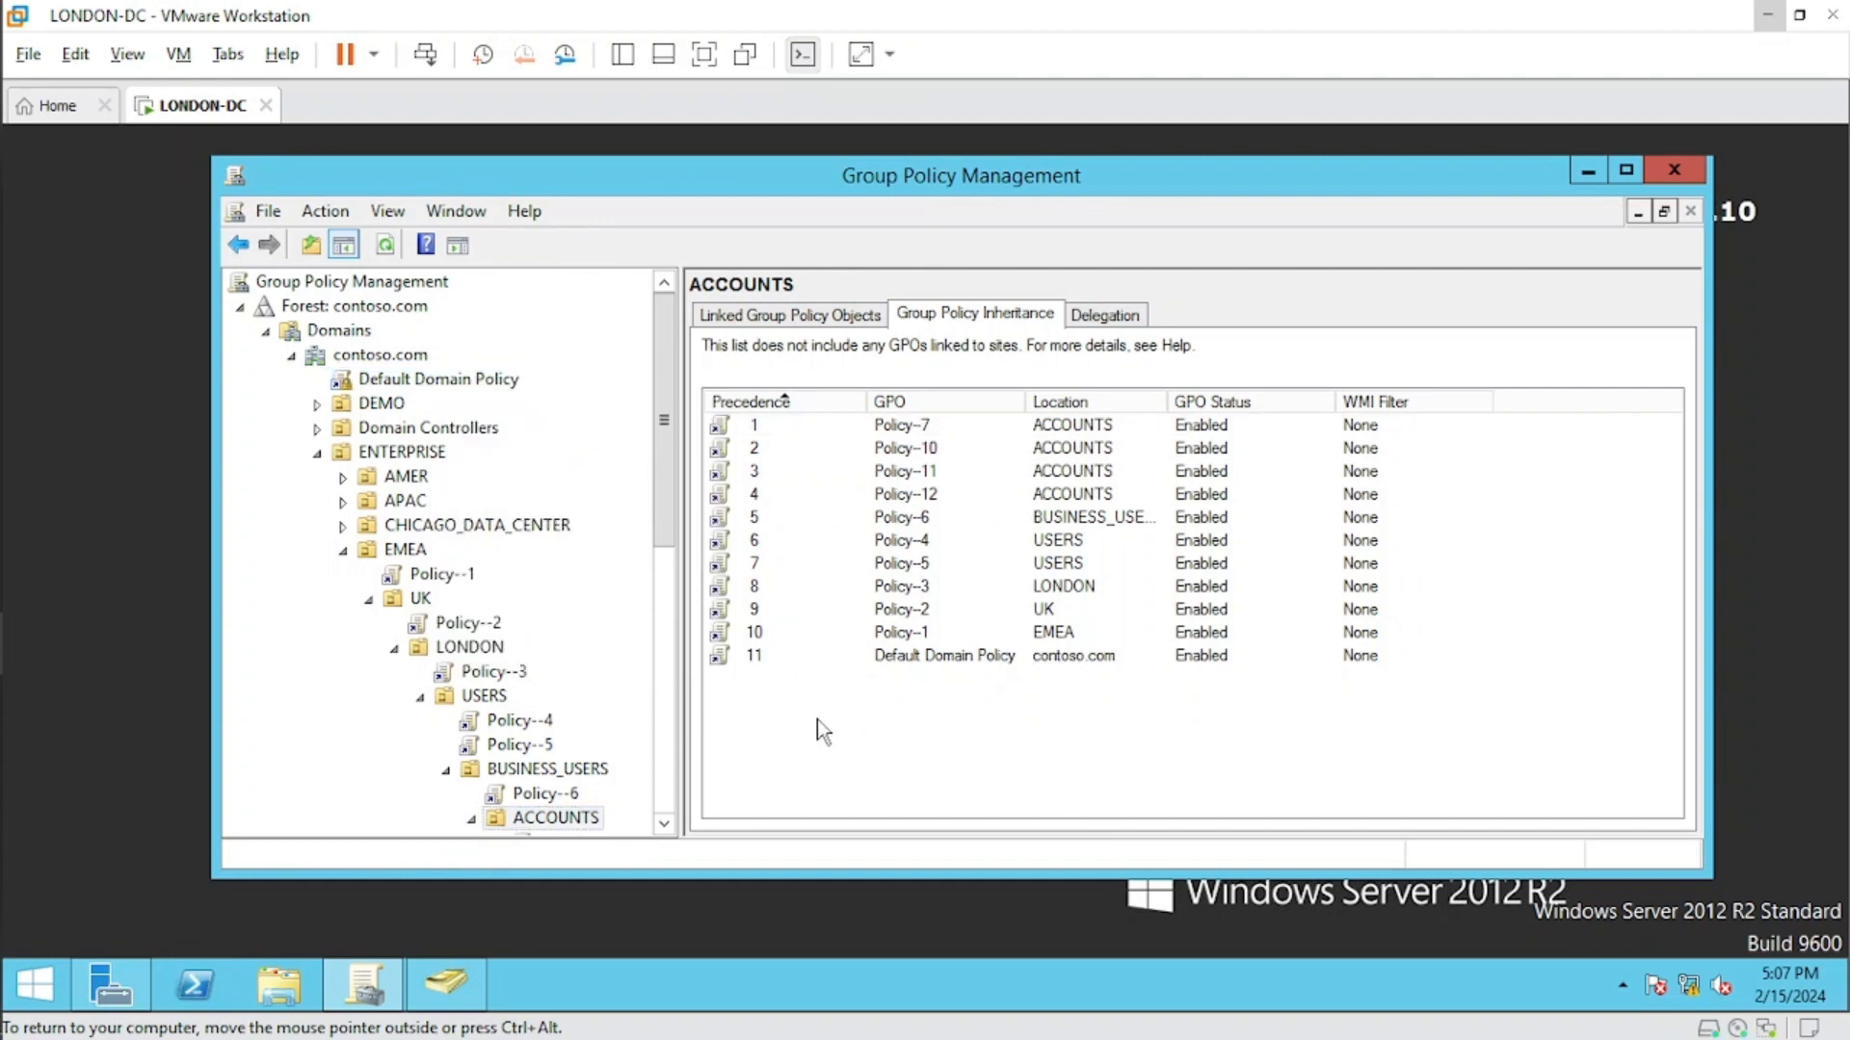
right_click(597, 821)
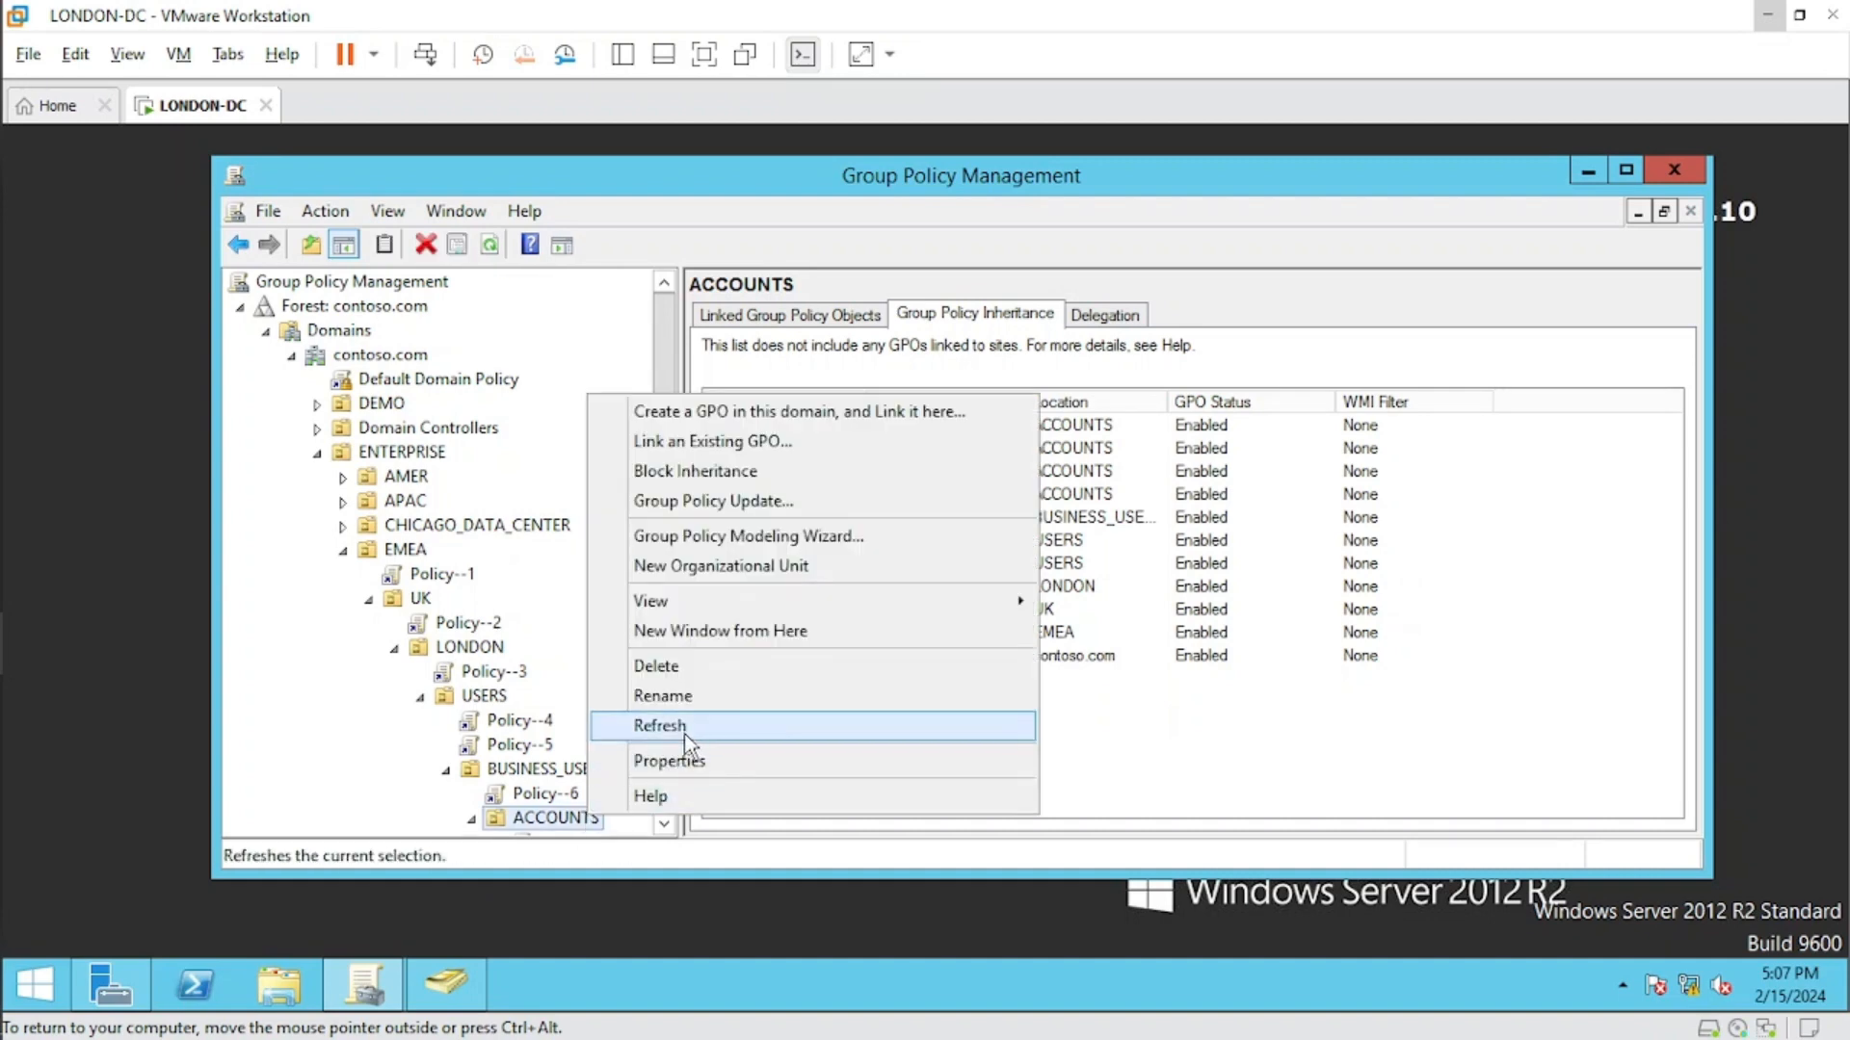
left_click(659, 725)
left_click(944, 743)
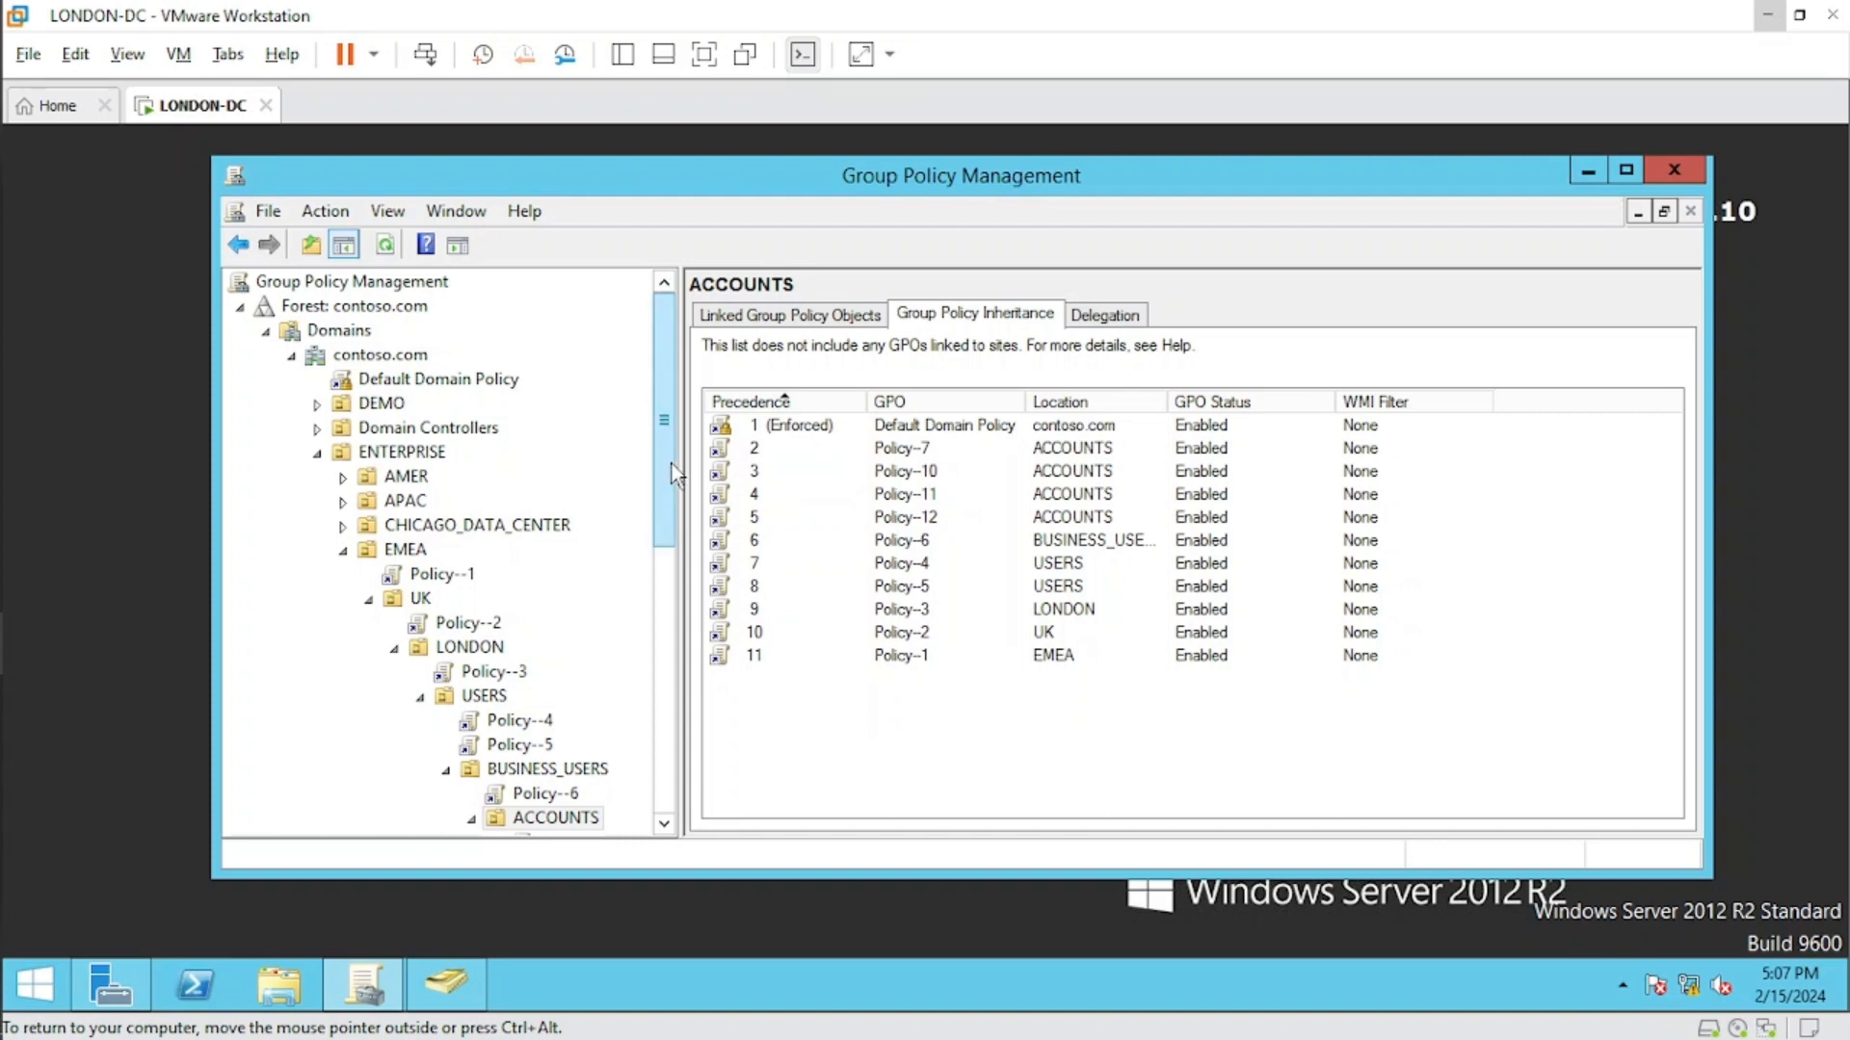
Enable Block Inheritance on the ACCOUNTS OU under BUSINESS_USERS.
scroll(674, 472, "down", 2)
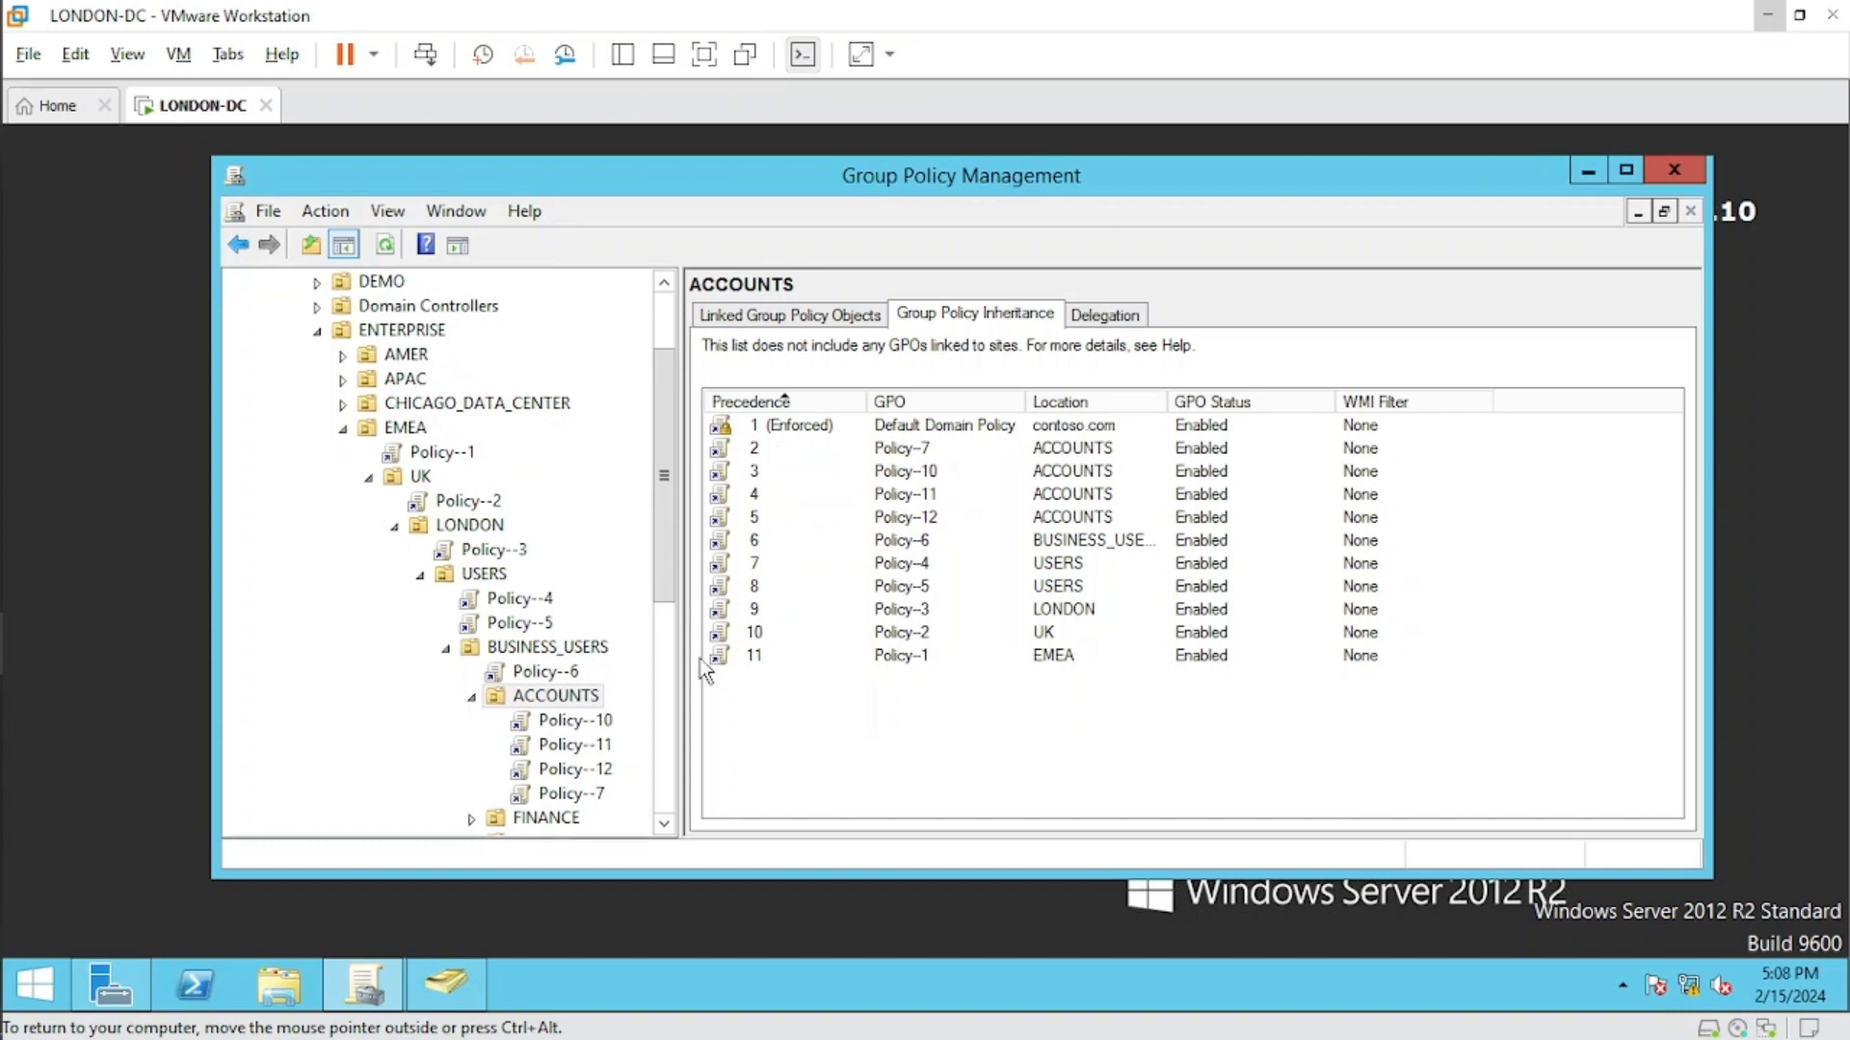
right_click(575, 710)
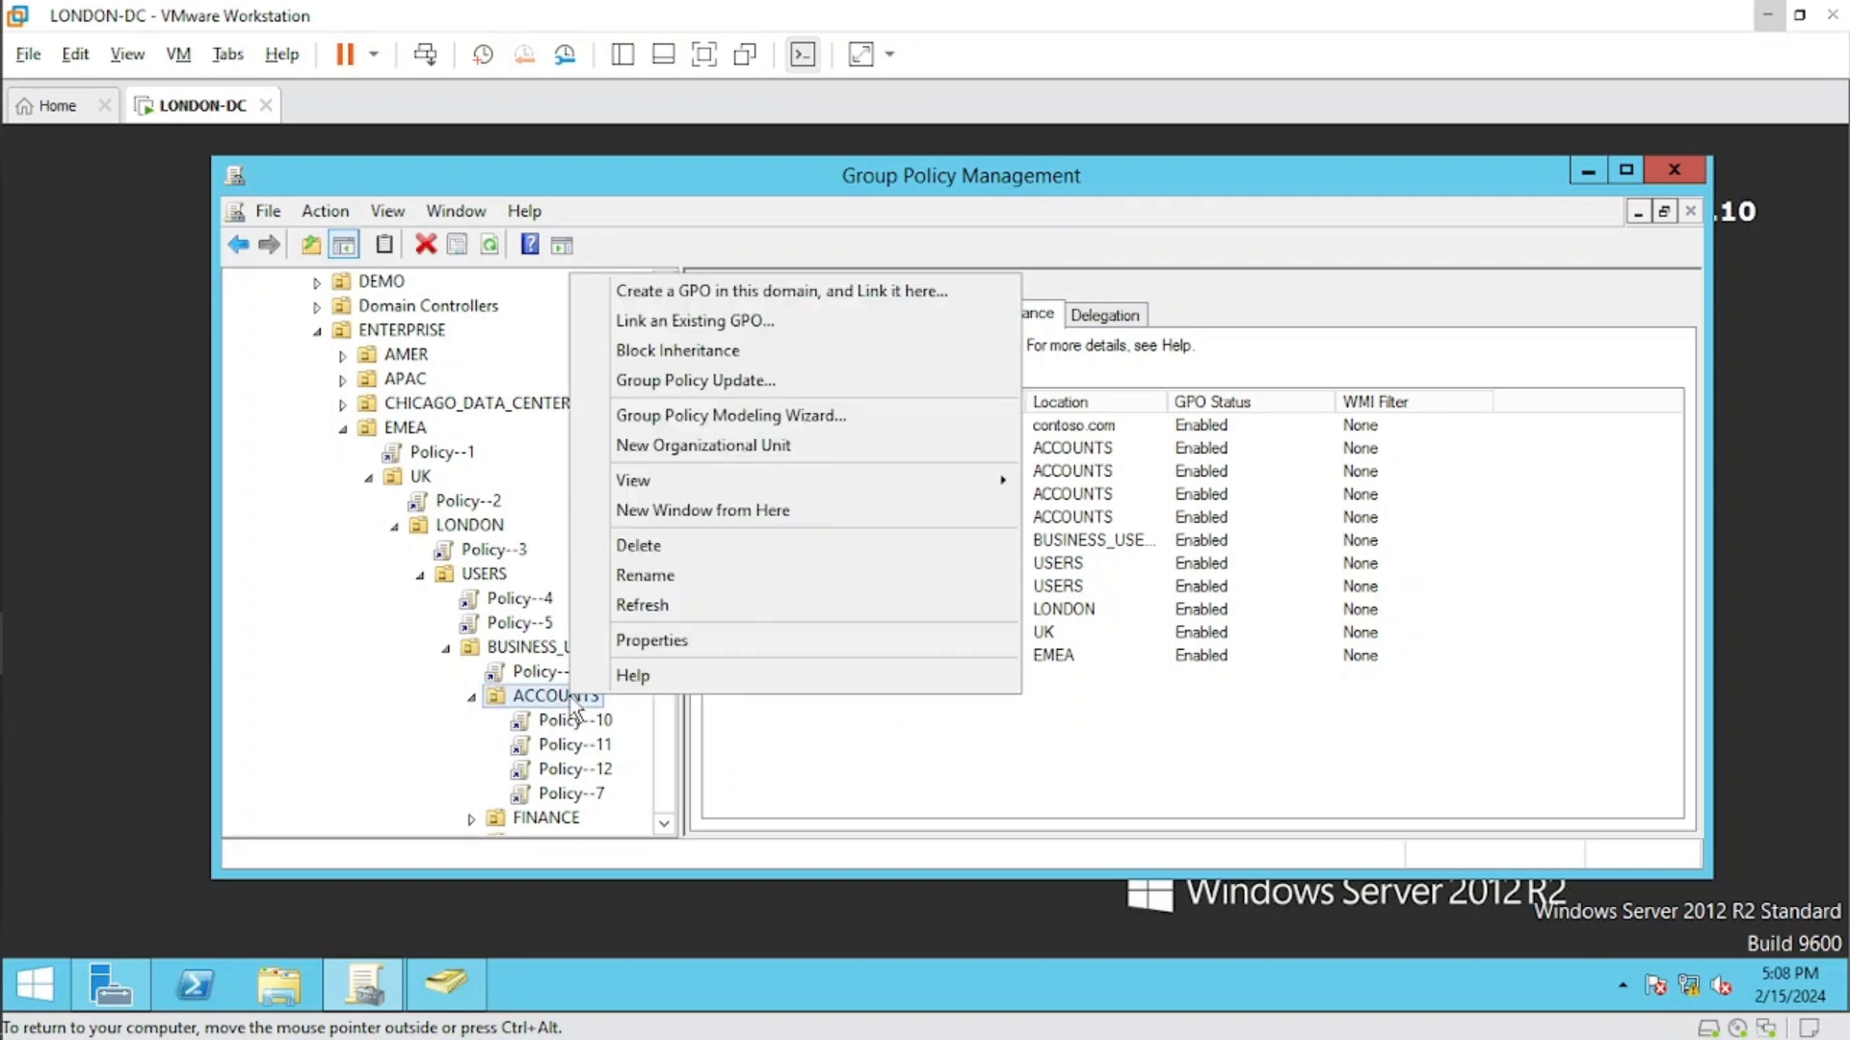
left_click(725, 353)
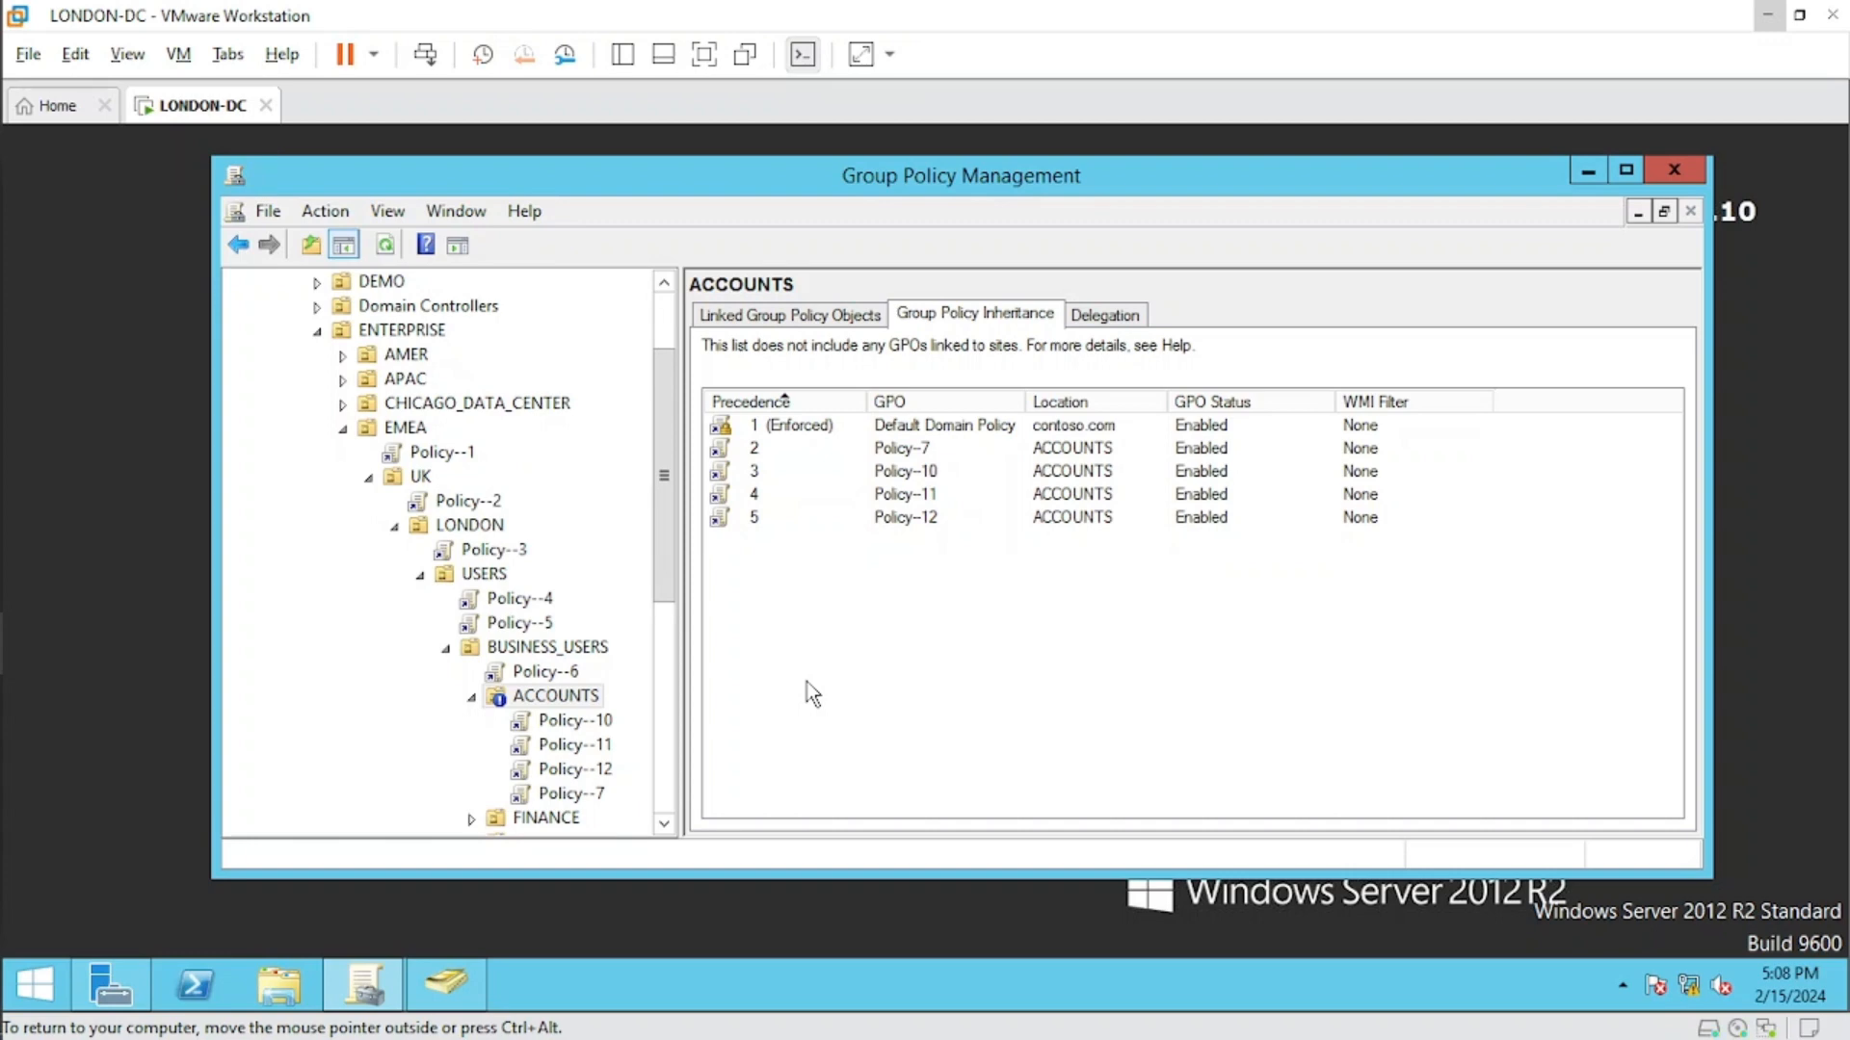
Remove enforcement from the Default Domain Policy link under contoso.com and refresh the ACCOUNTS OU's inheritance list.
left_click_drag(669, 540, 670, 467)
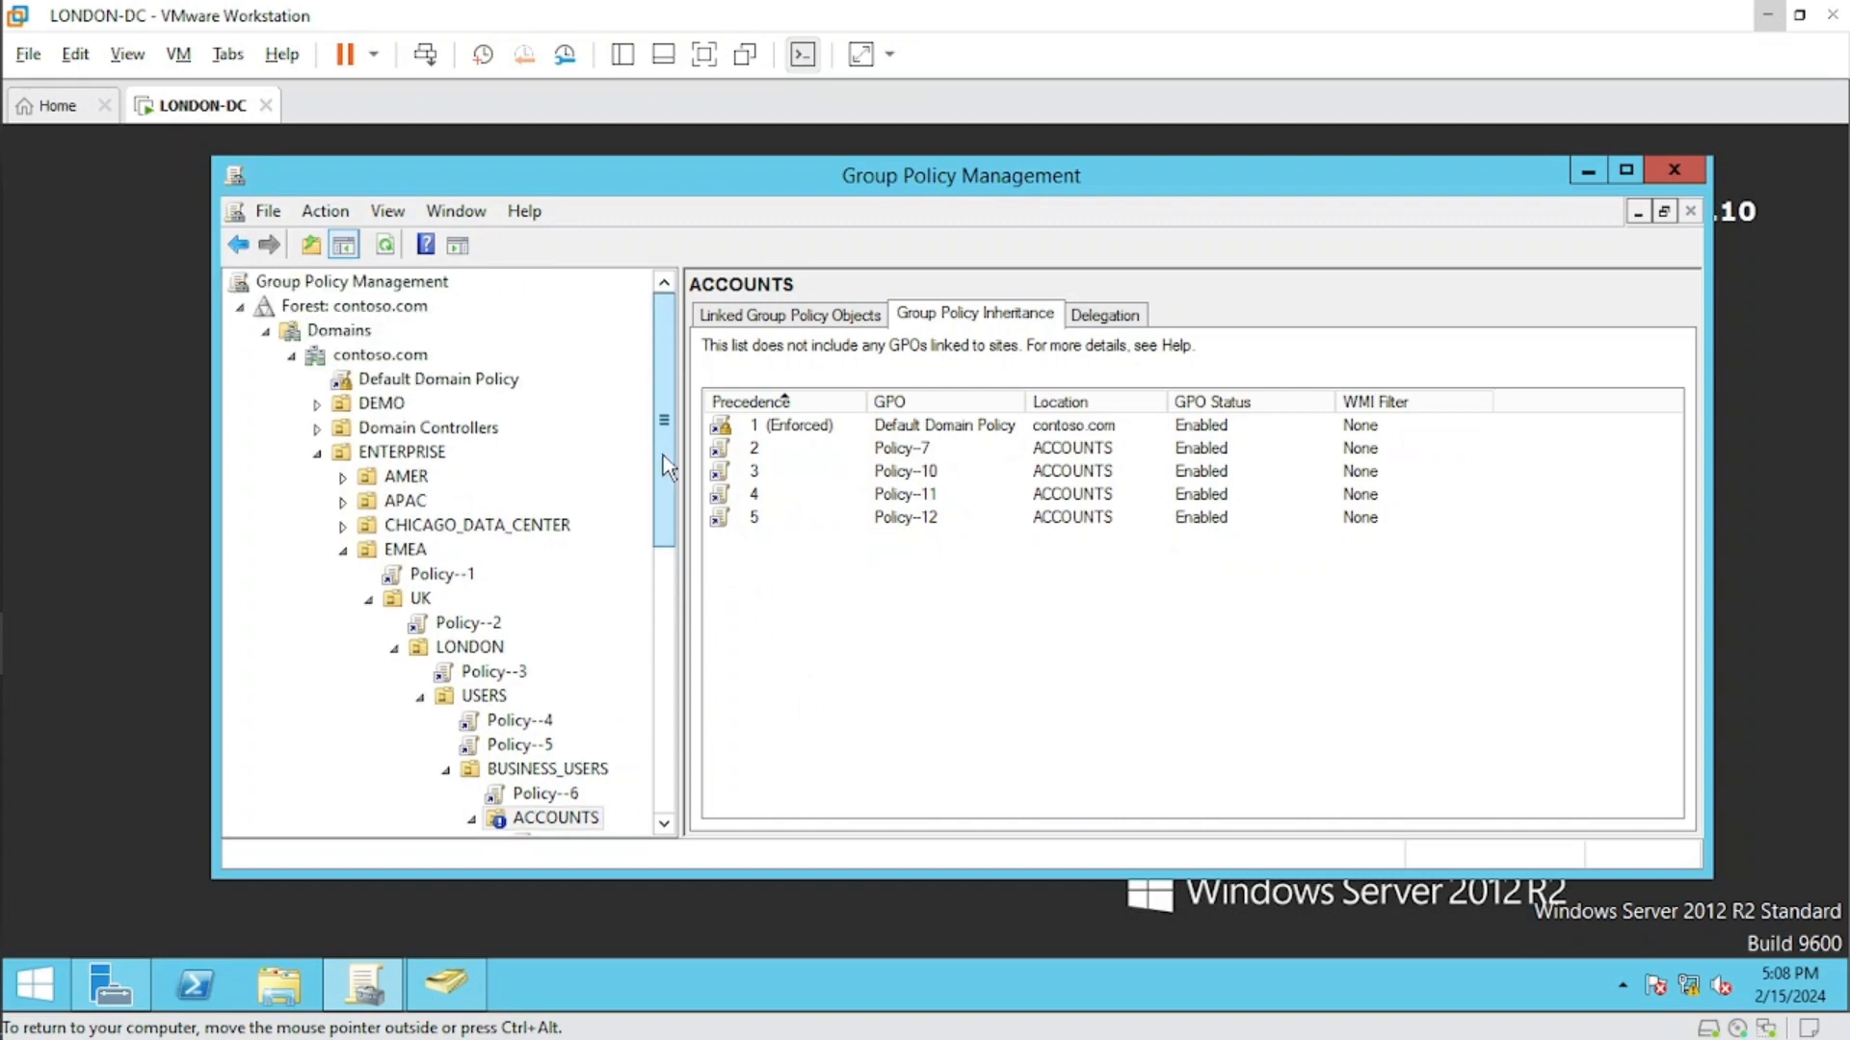
right_click(470, 380)
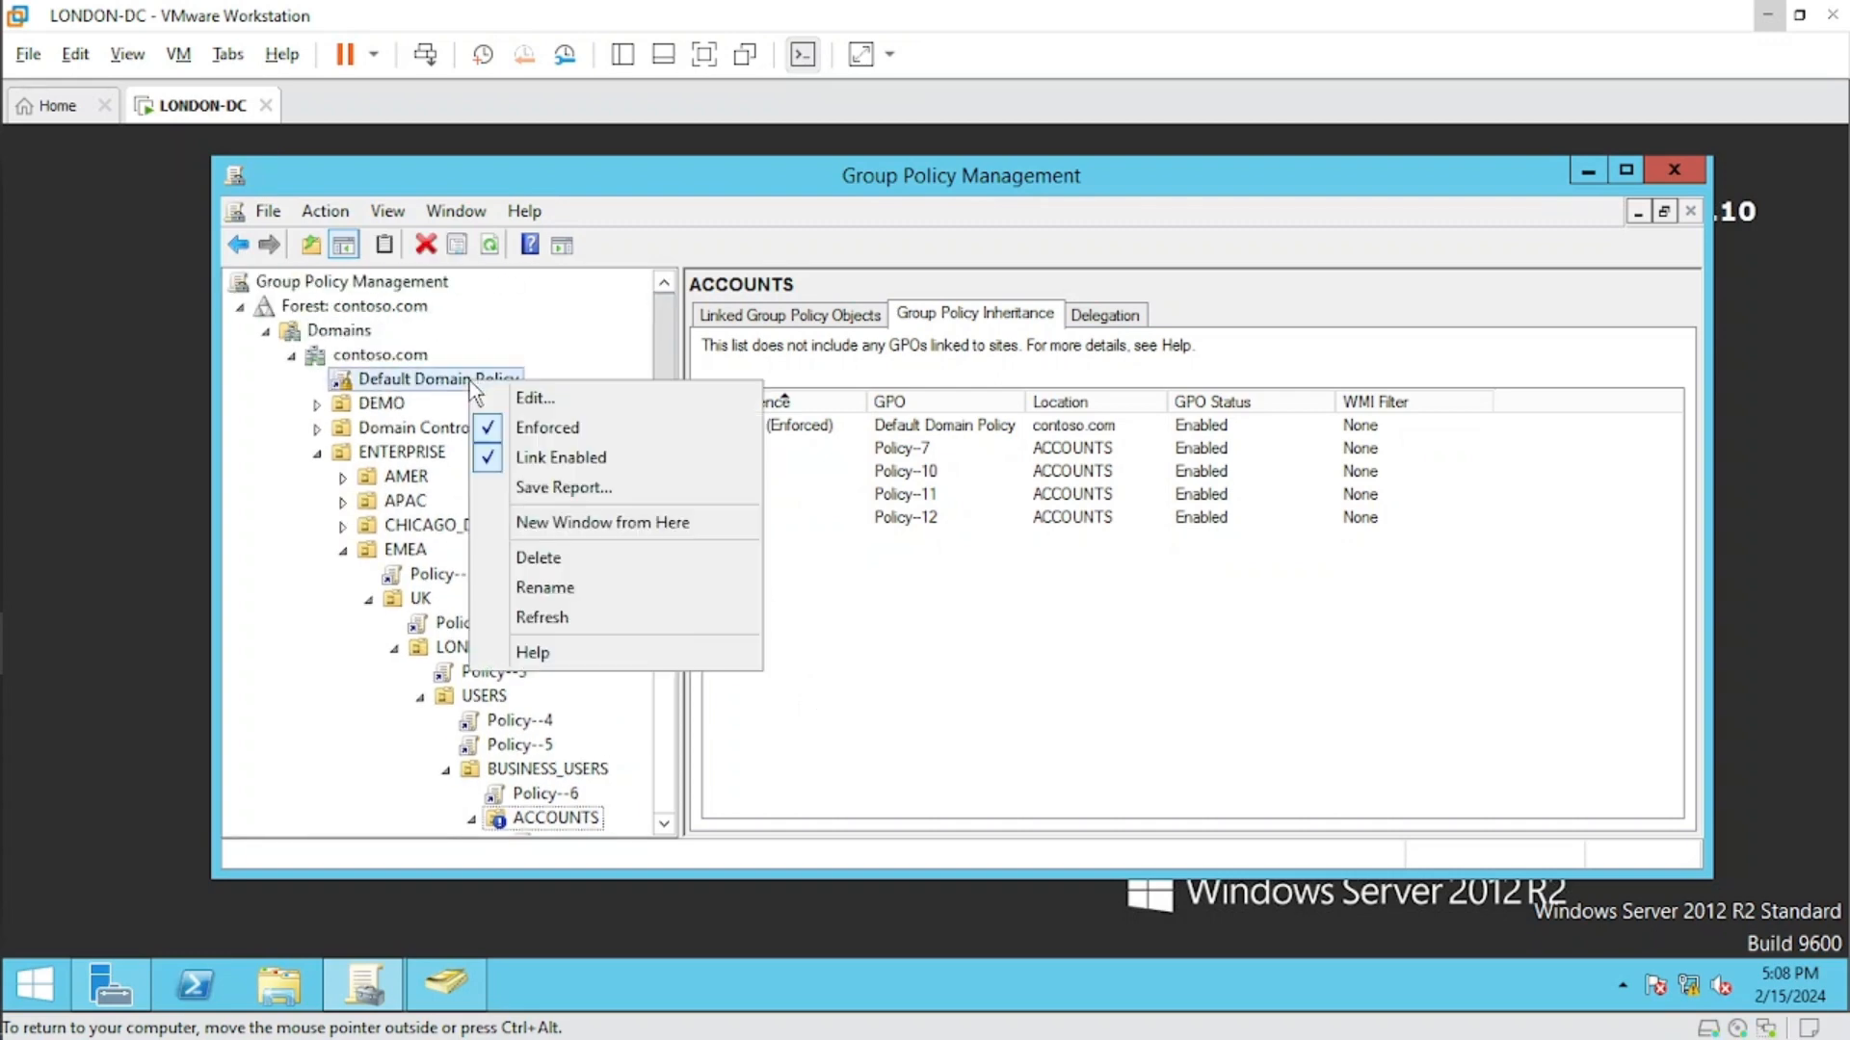
left_click(563, 430)
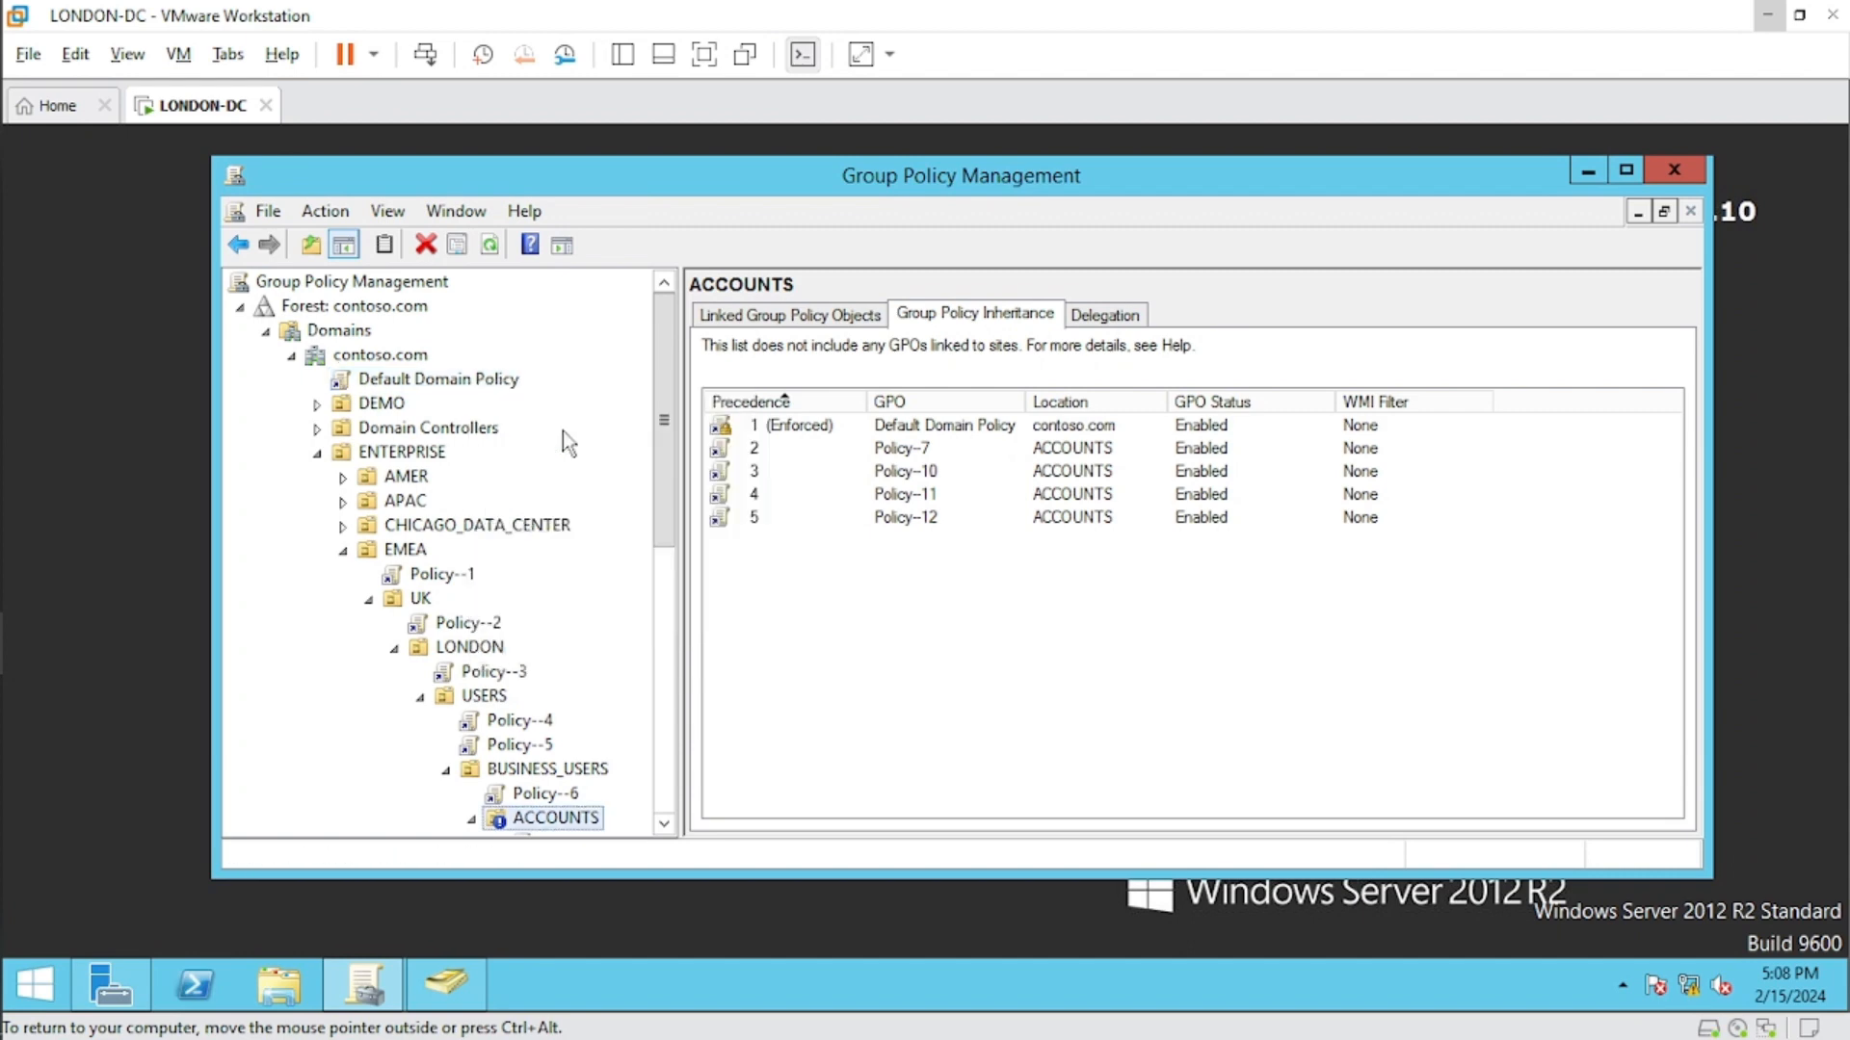
right_click(549, 827)
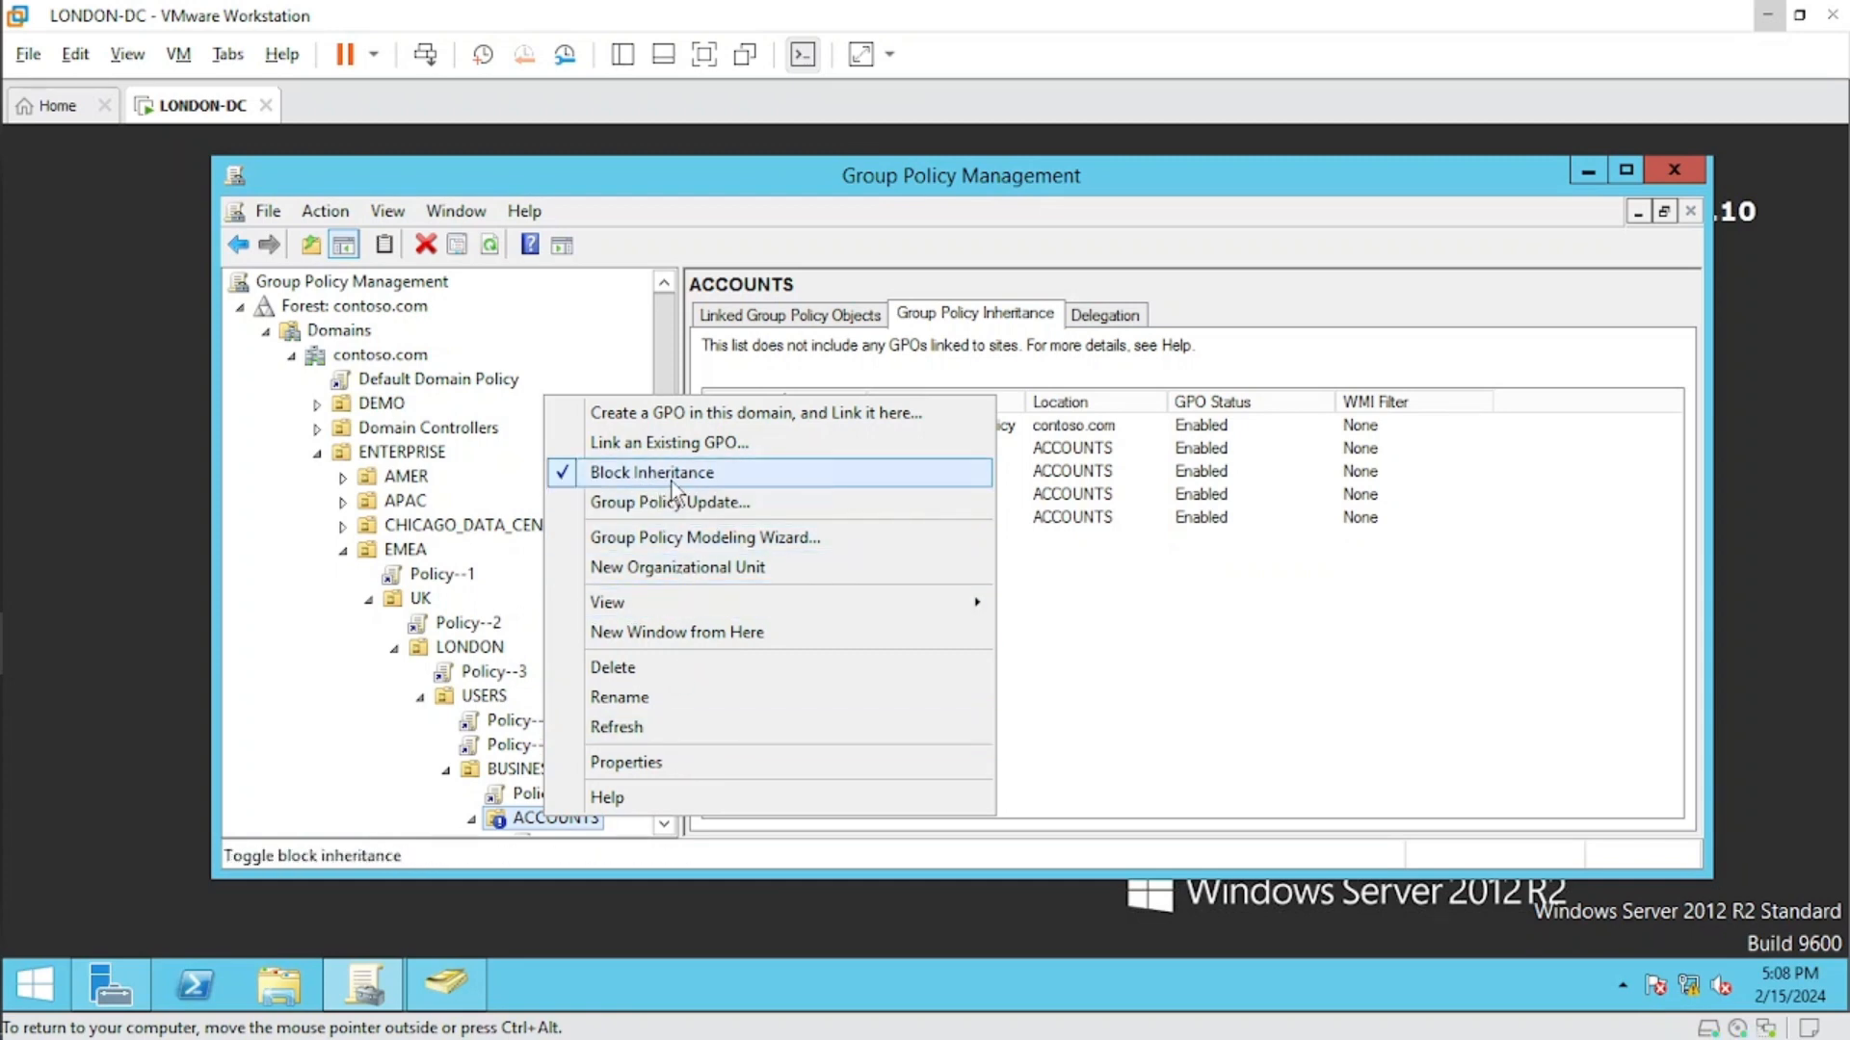
left_click(691, 737)
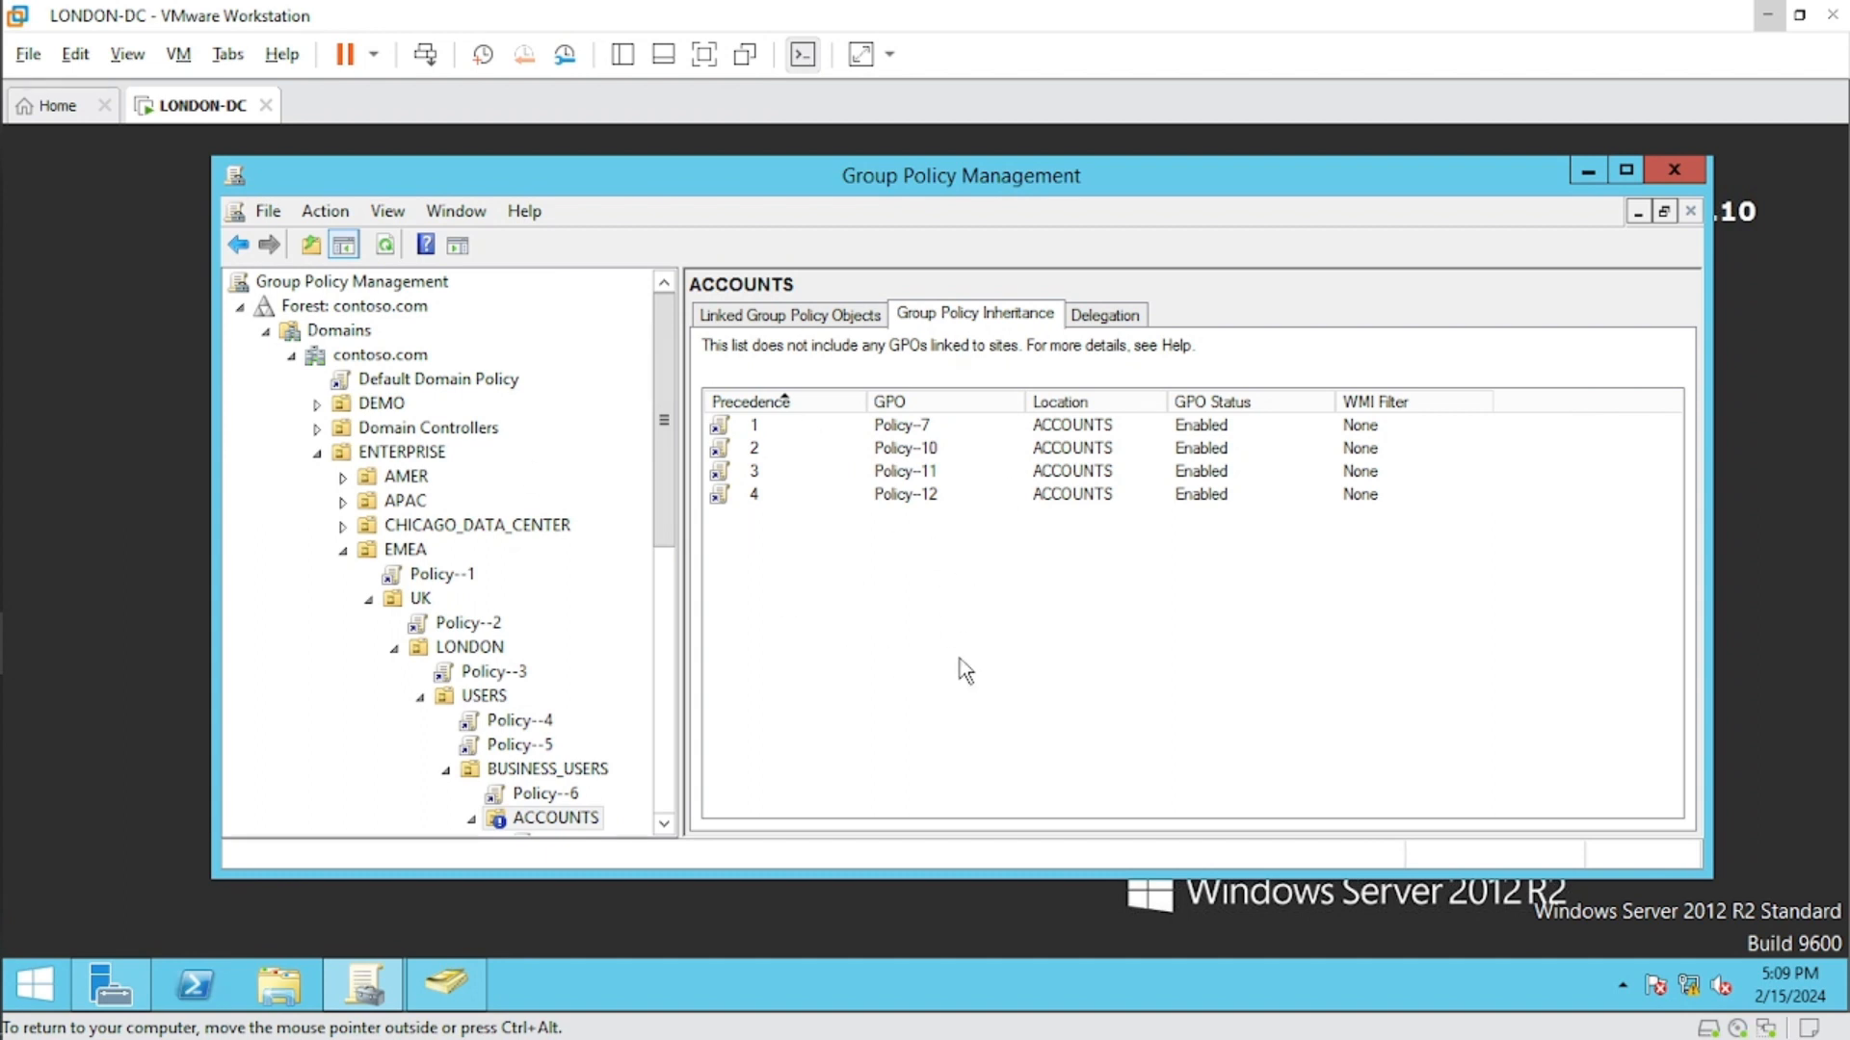
Enforce the Default Domain Policy link under contoso.com again and refresh the ACCOUNTS OU with Block Inheritance still on.
left_click_drag(674, 517, 667, 609)
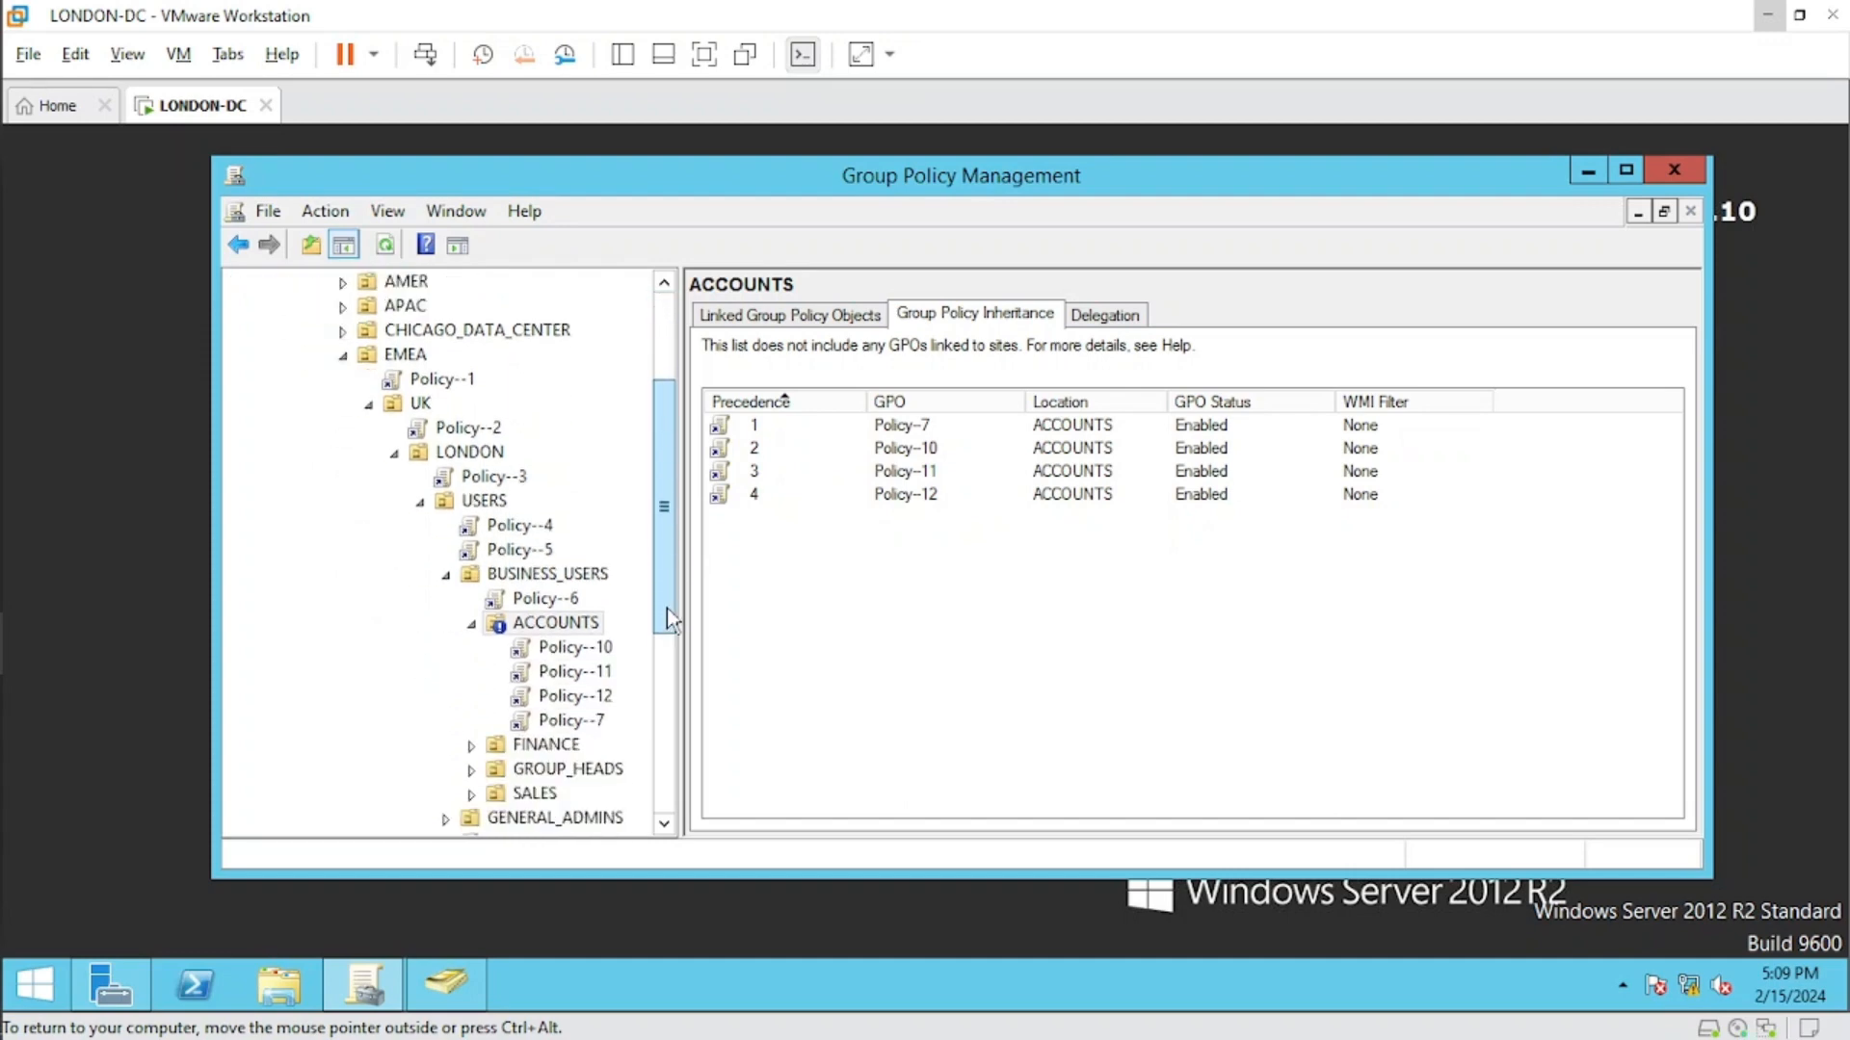
left_click(559, 625)
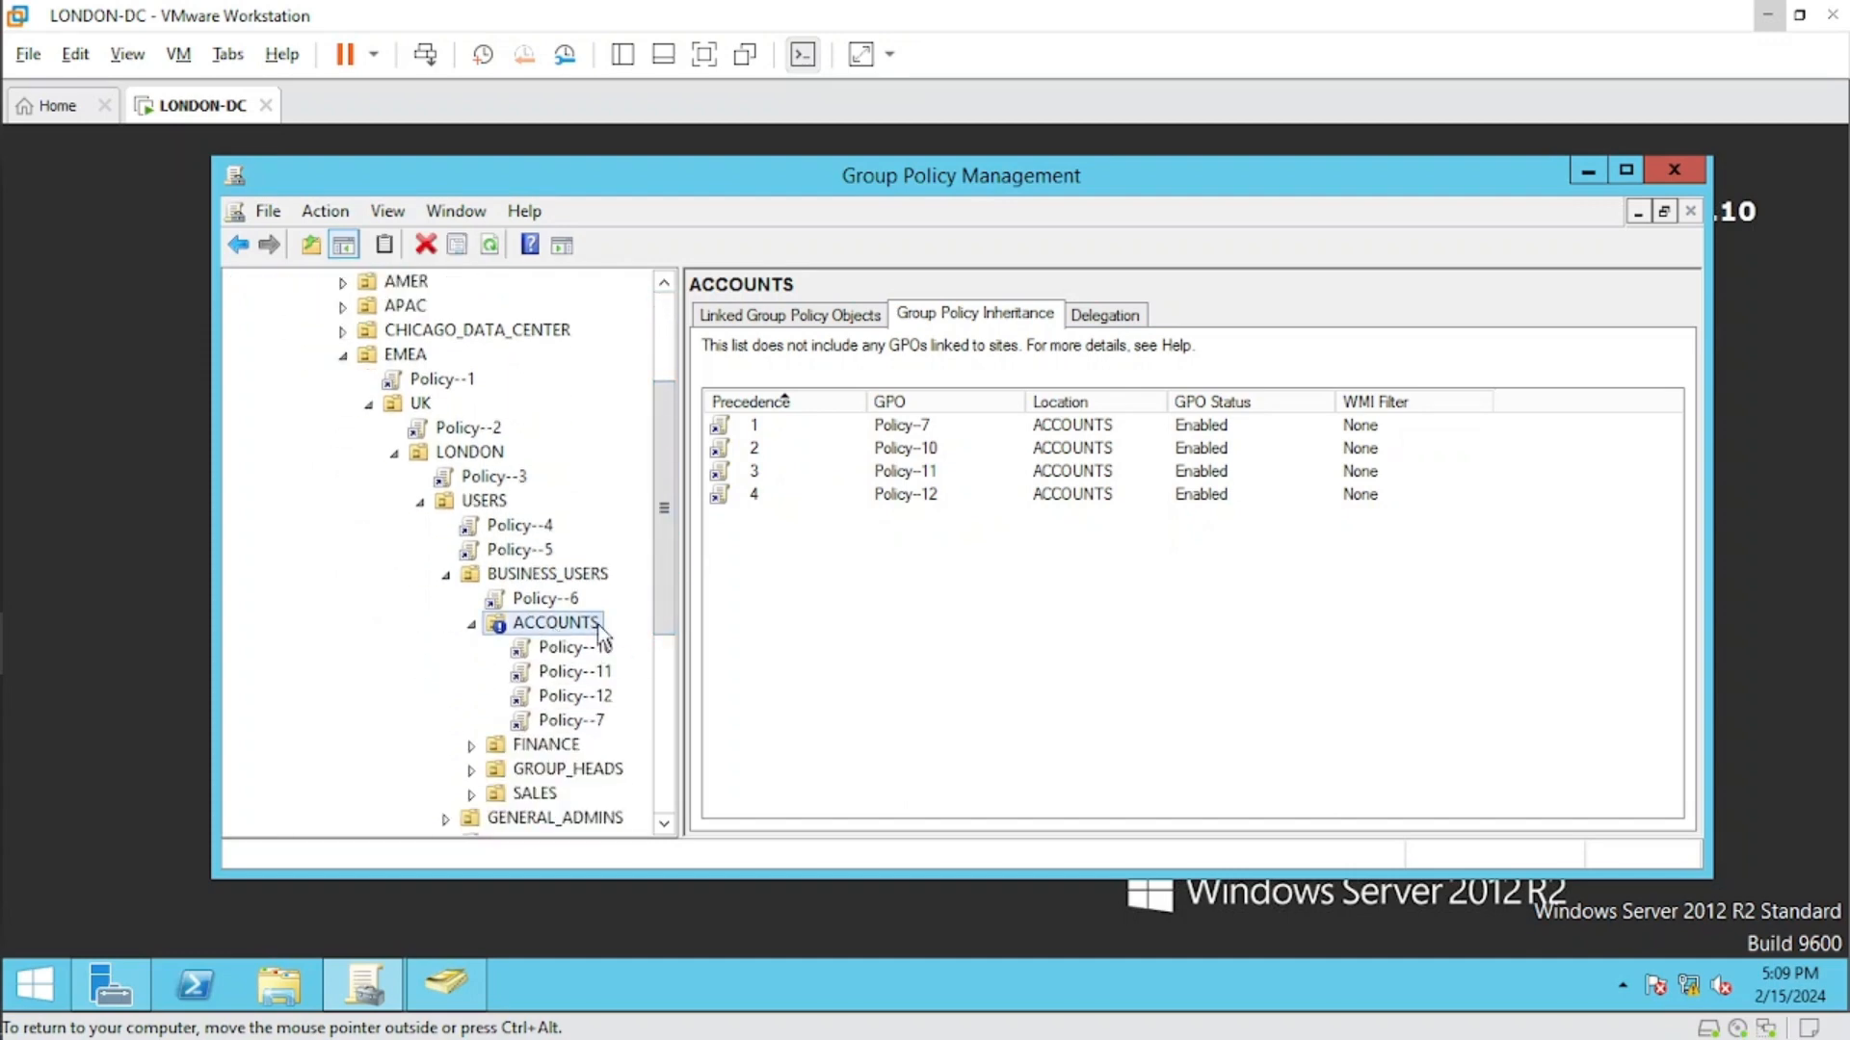
scroll(619, 487, "up", 2)
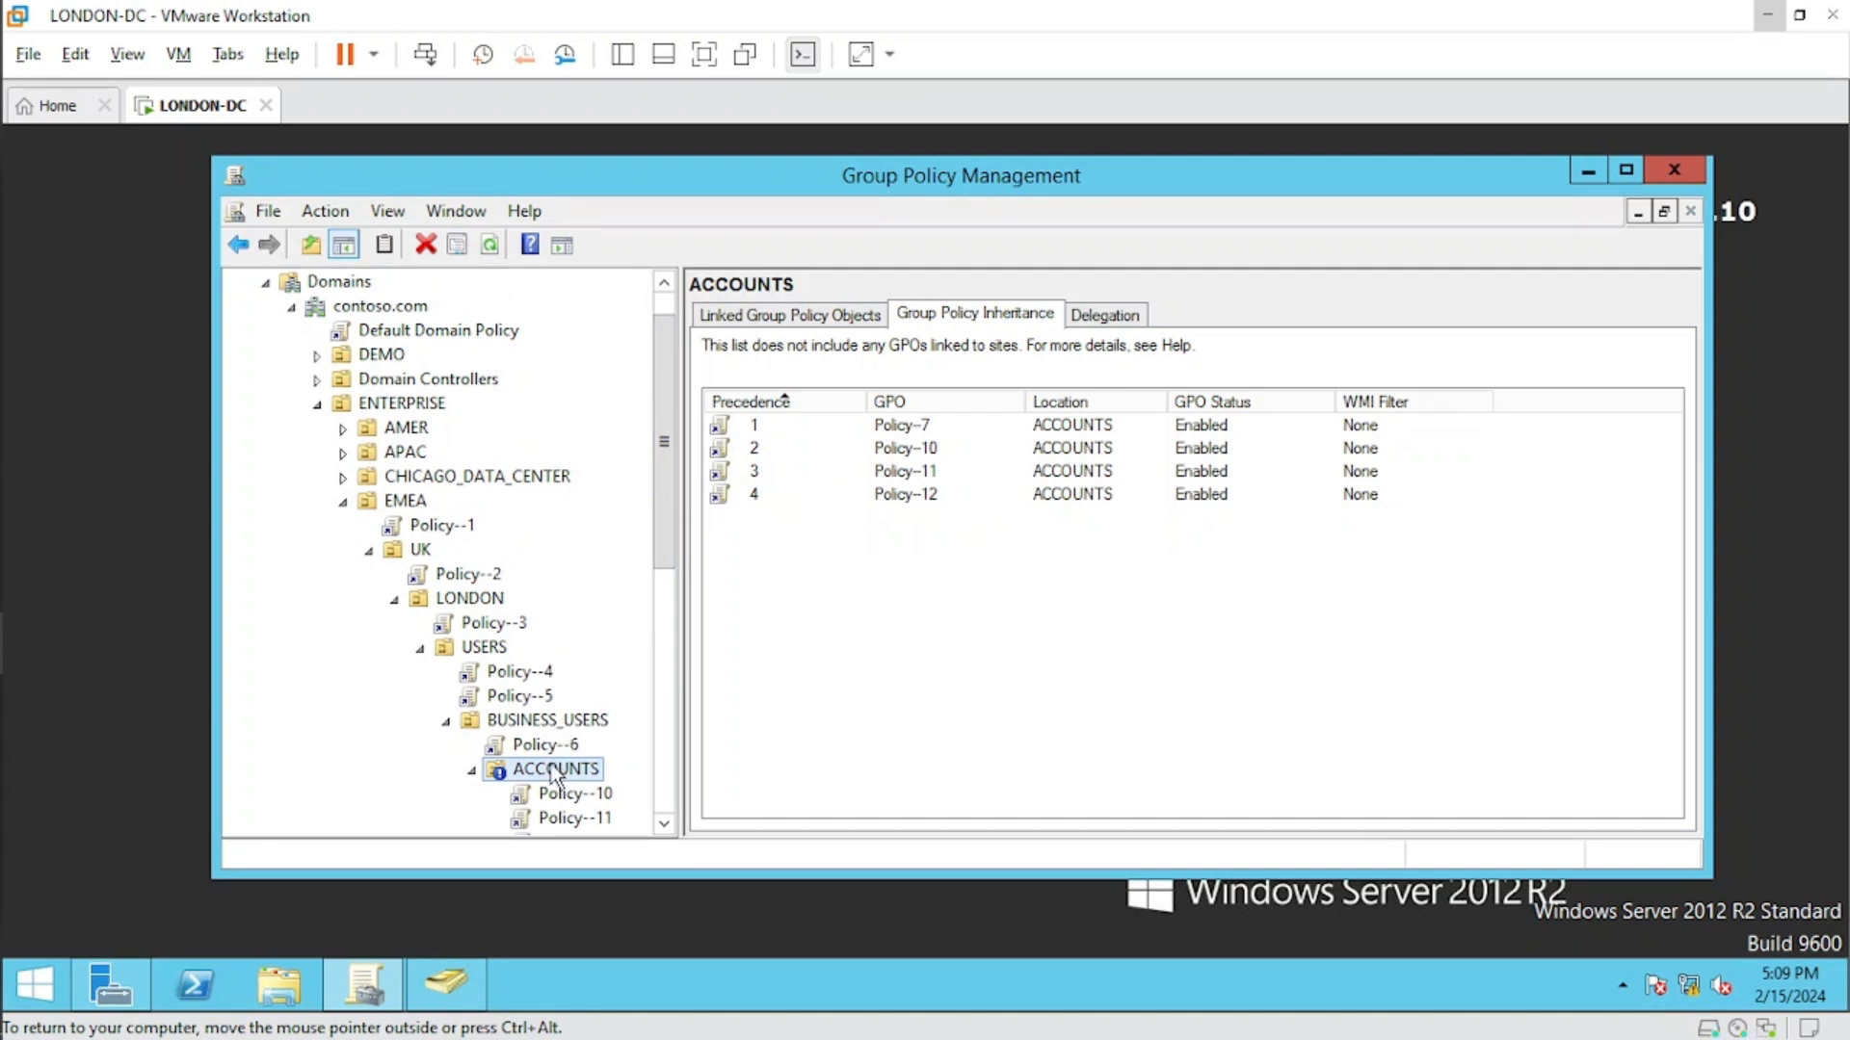
right_click(484, 335)
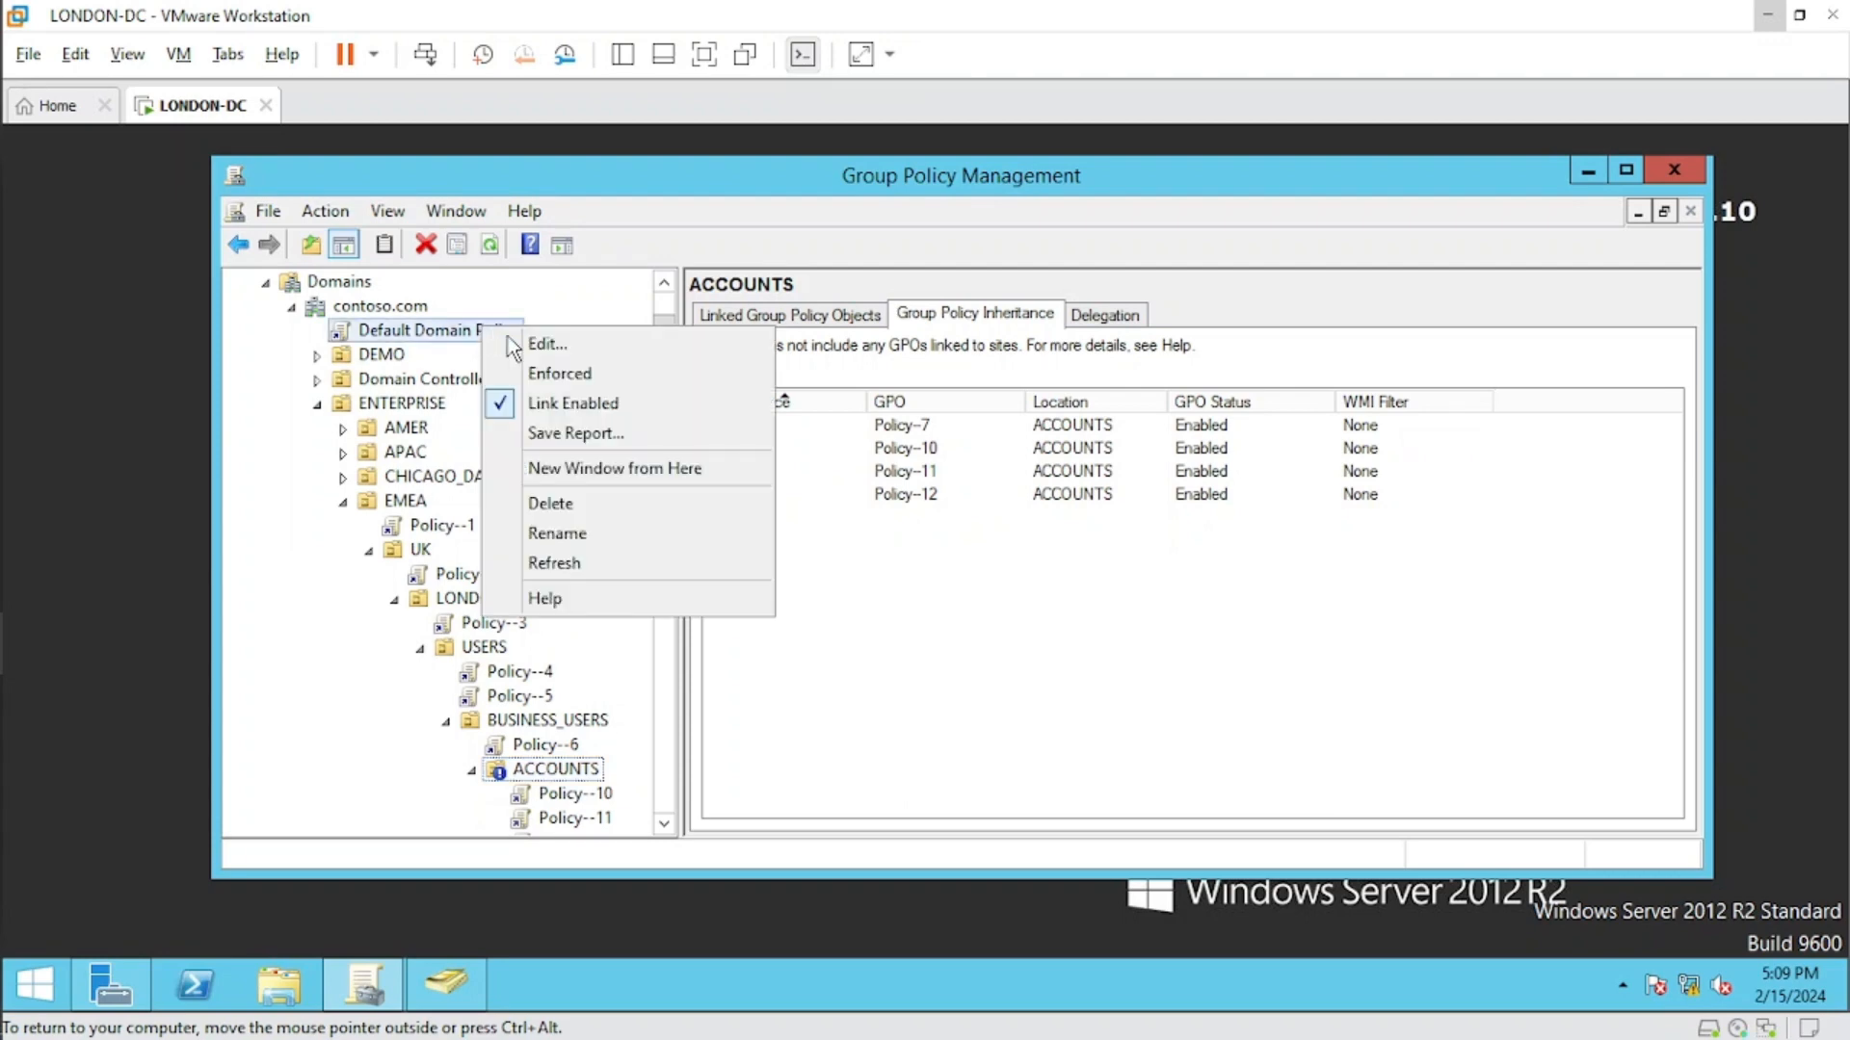
left_click(564, 376)
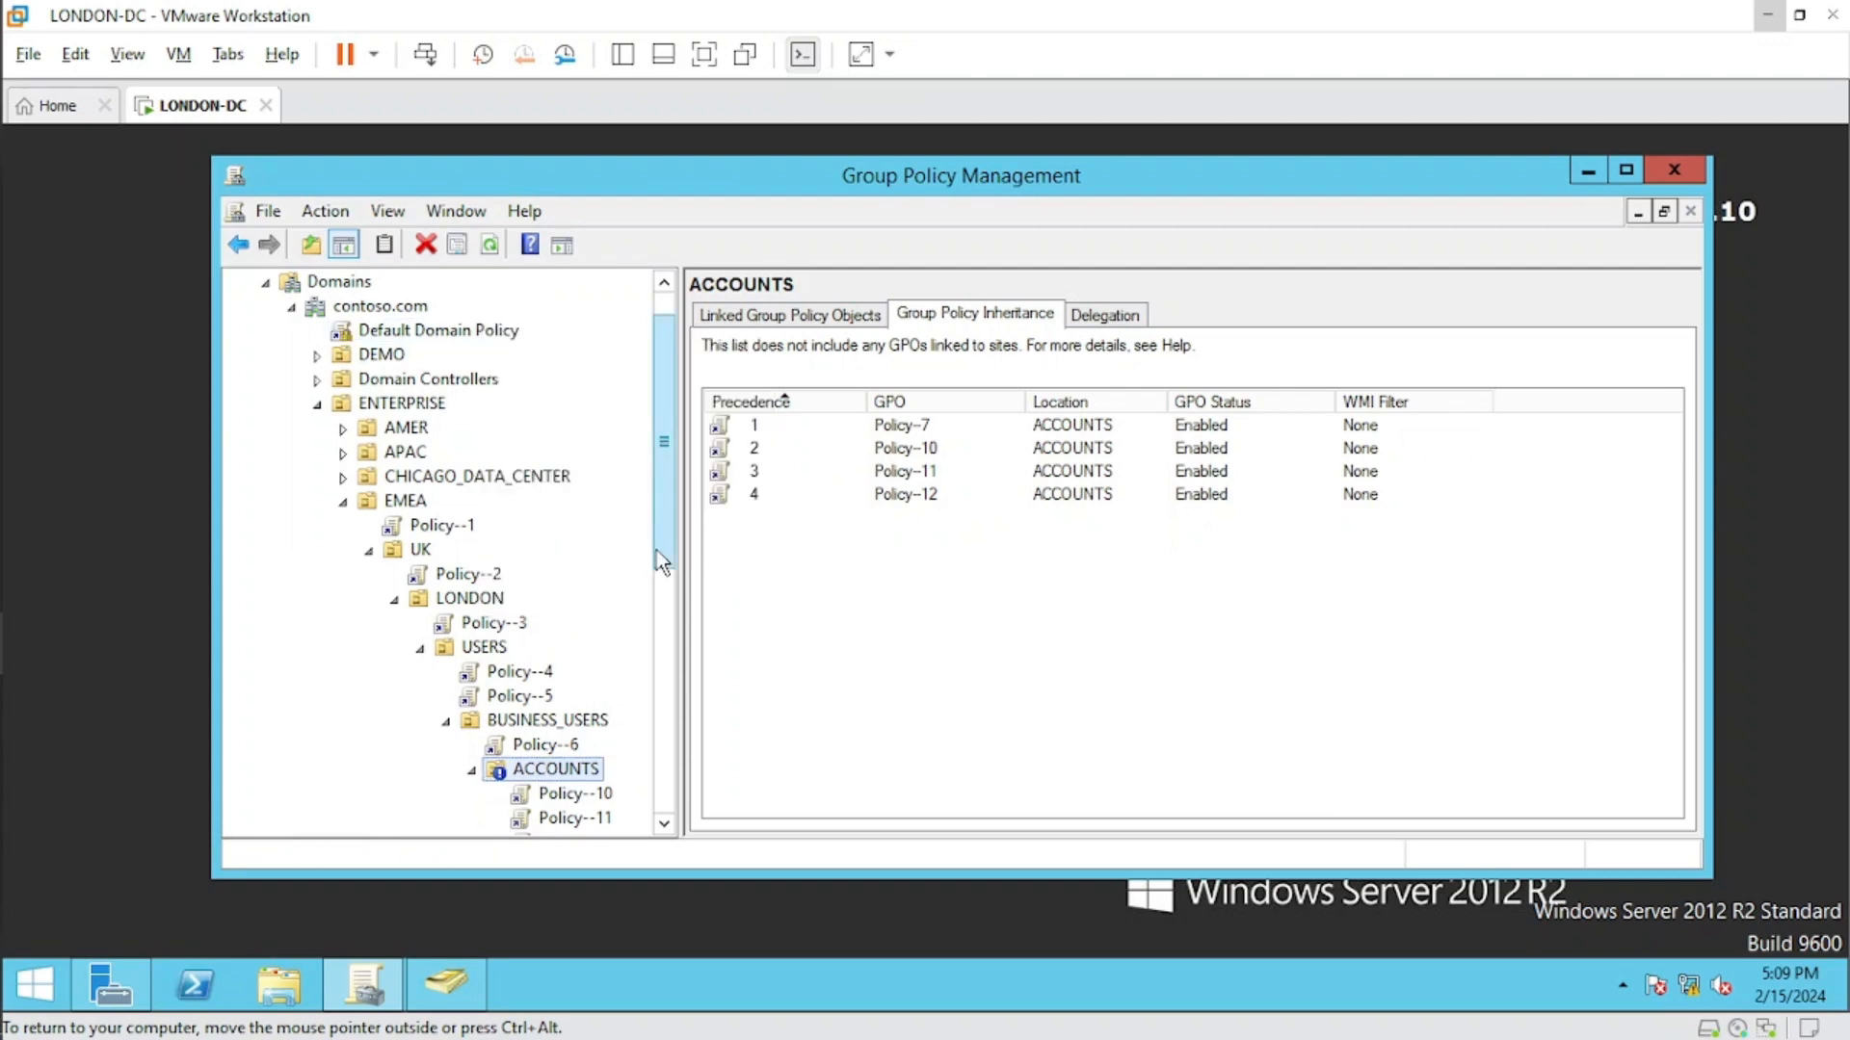
scroll(656, 551, "down", 2)
left_click_drag(681, 638, 879, 638)
right_click(557, 651)
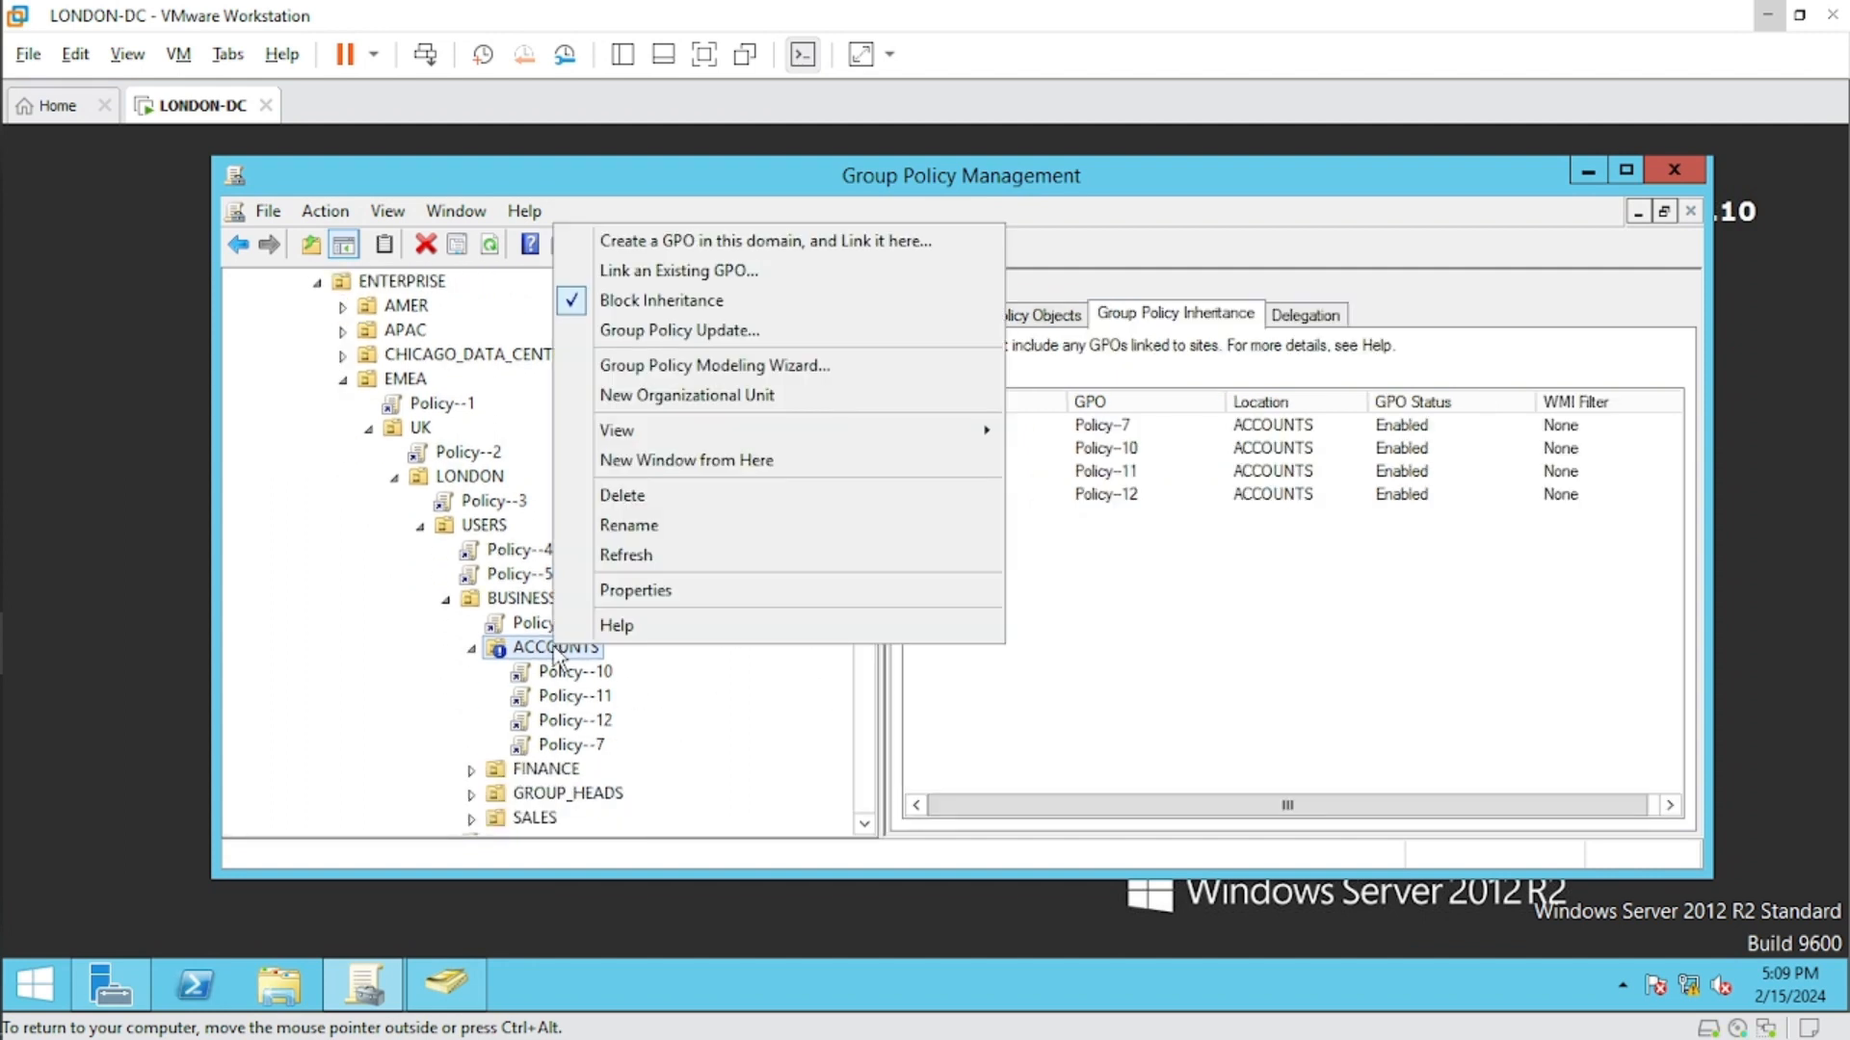
left_click(654, 556)
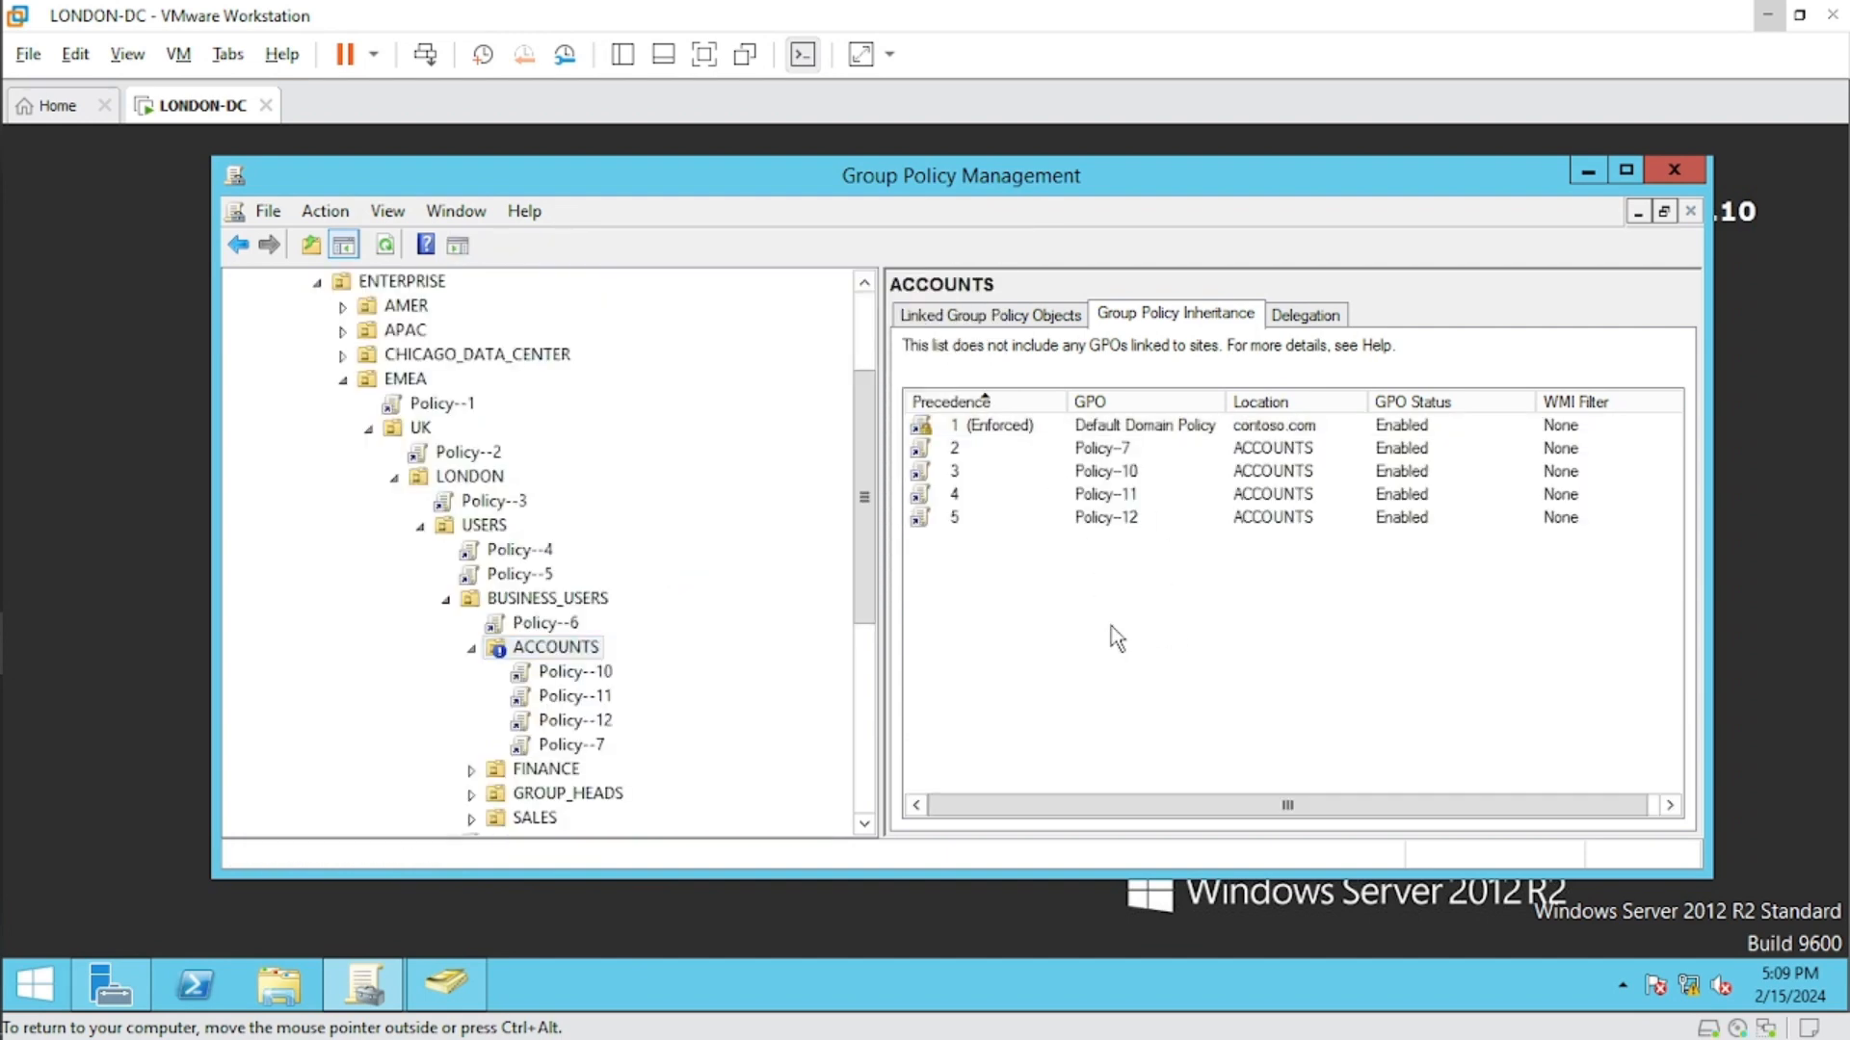